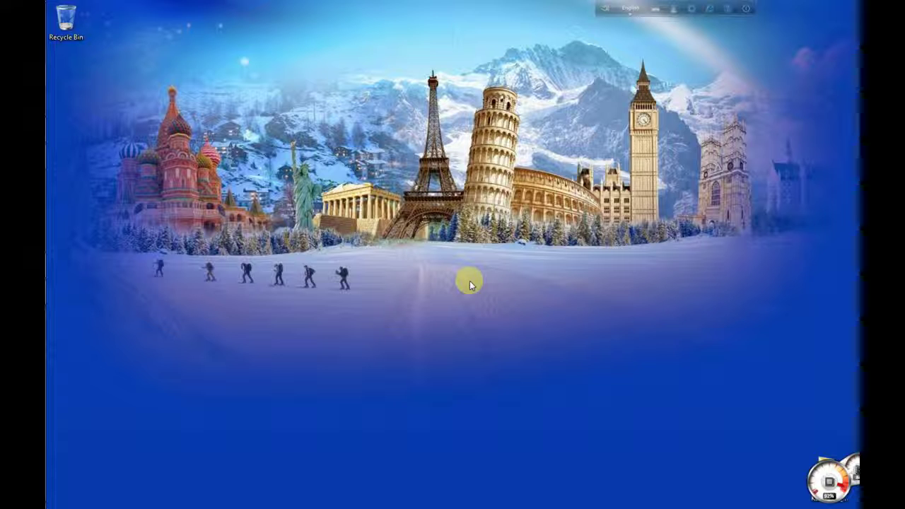
{"action": "right_click", "coordinate": [284, 111]}
{"action": "left_click", "coordinate": [313, 141]}
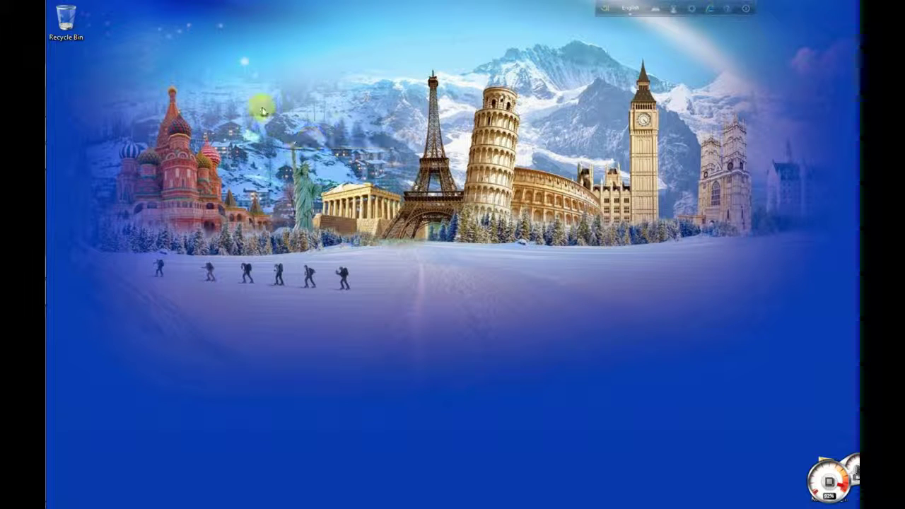
{"action": "right_click", "coordinate": [259, 105]}
{"action": "left_click", "coordinate": [296, 137]}
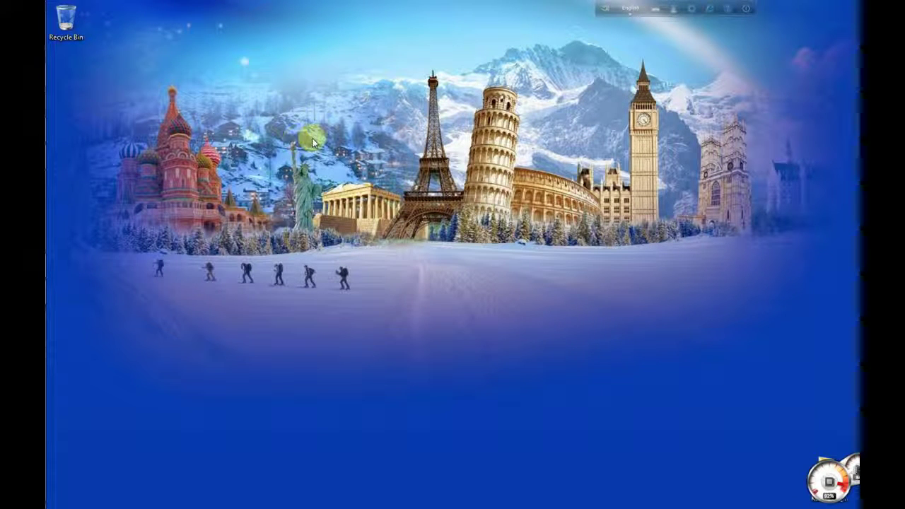
{"action": "right_click", "coordinate": [274, 85]}
{"action": "left_click", "coordinate": [312, 115]}
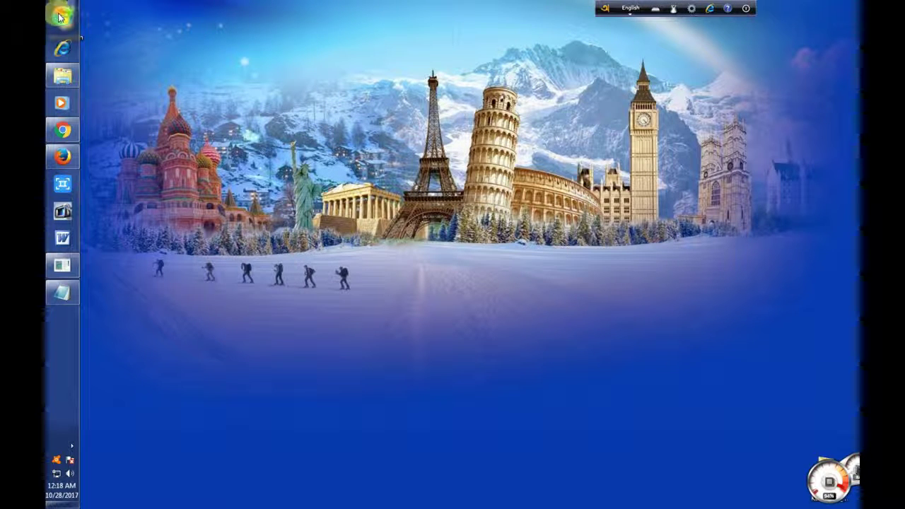
Check the Start menu for the Run command and close it again
{"action": "left_click", "coordinate": [60, 17]}
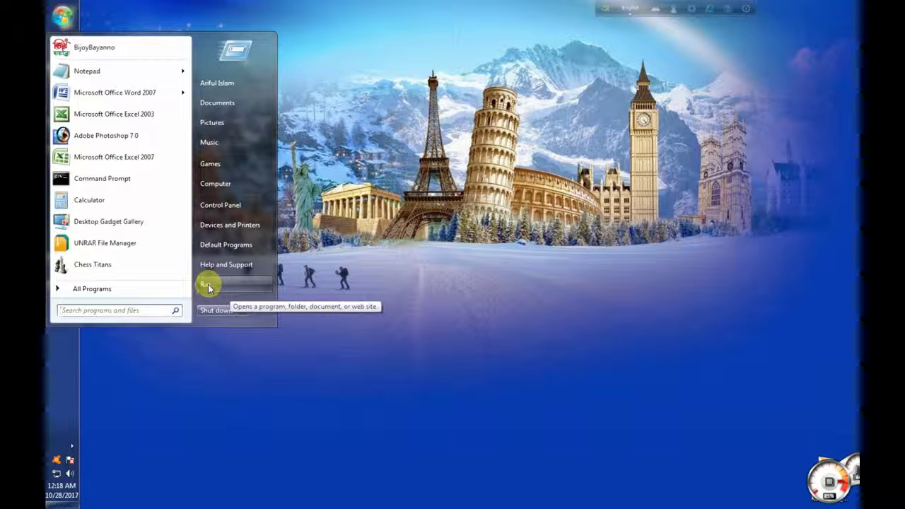
{"action": "left_click", "coordinate": [298, 187]}
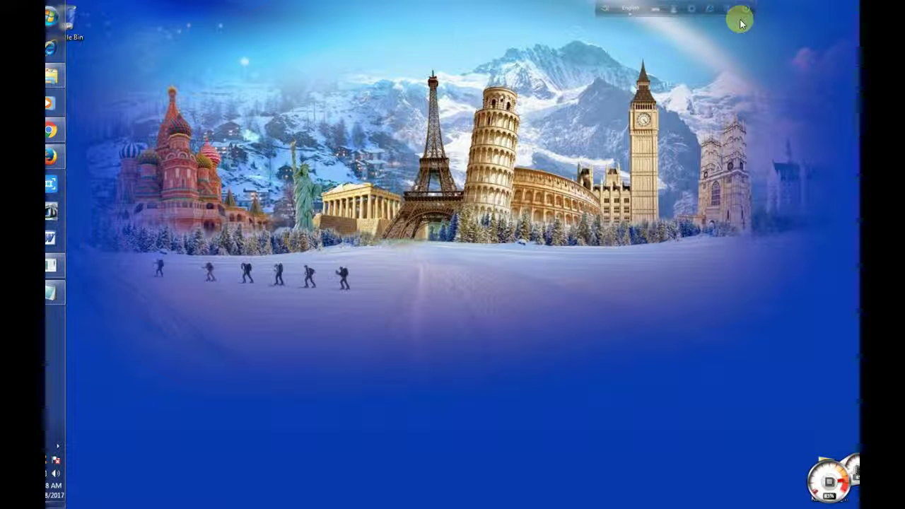
Open the Start menu customization settings from the taskbar's properties and move both dialogs clear of the screen edge
{"action": "mouse_move", "coordinate": [47, 347]}
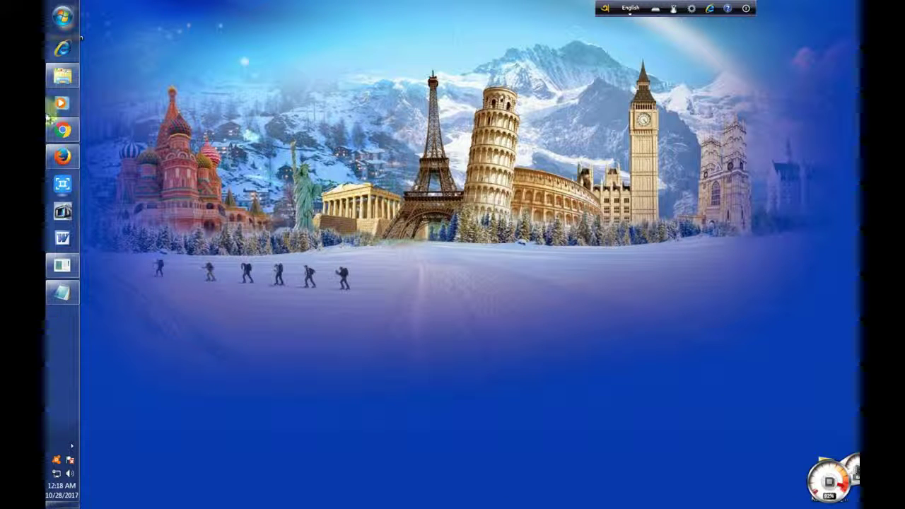
{"action": "right_click", "coordinate": [58, 348]}
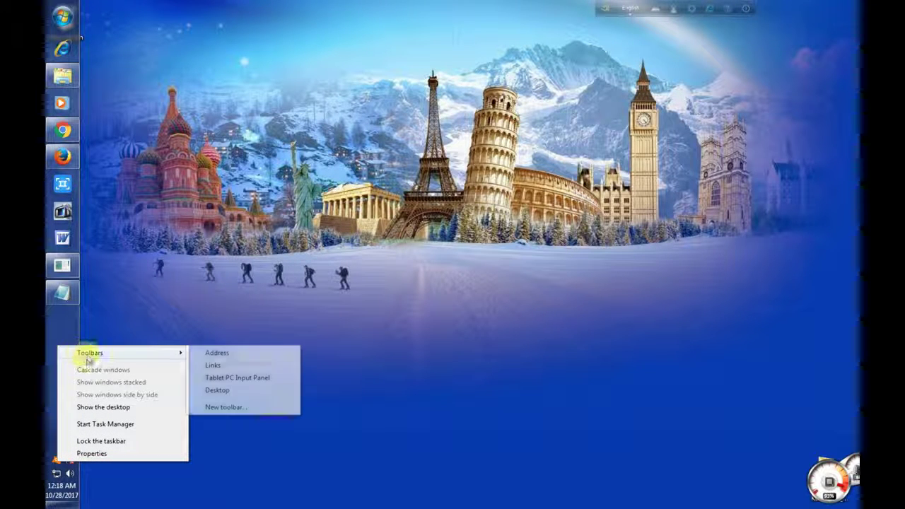
{"action": "left_click", "coordinate": [99, 454]}
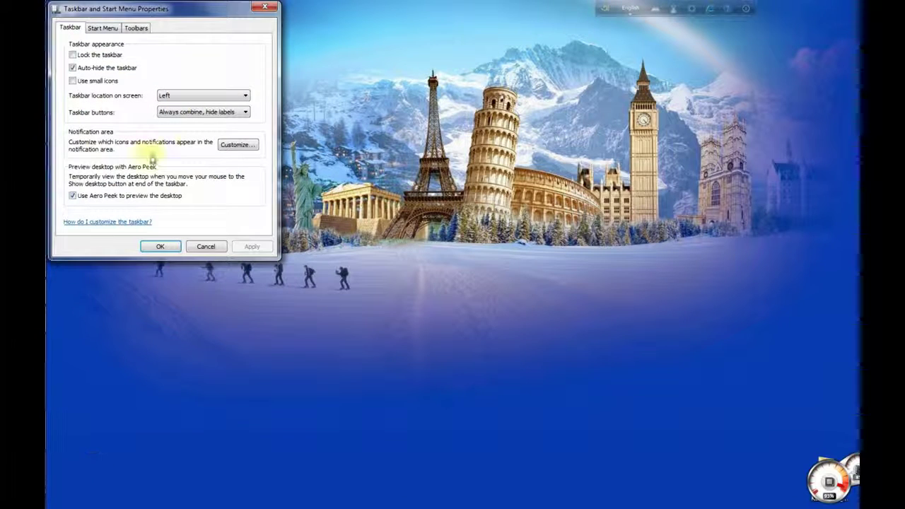
{"action": "left_click_drag", "start_coordinate": [167, 16], "coordinate": [270, 32]}
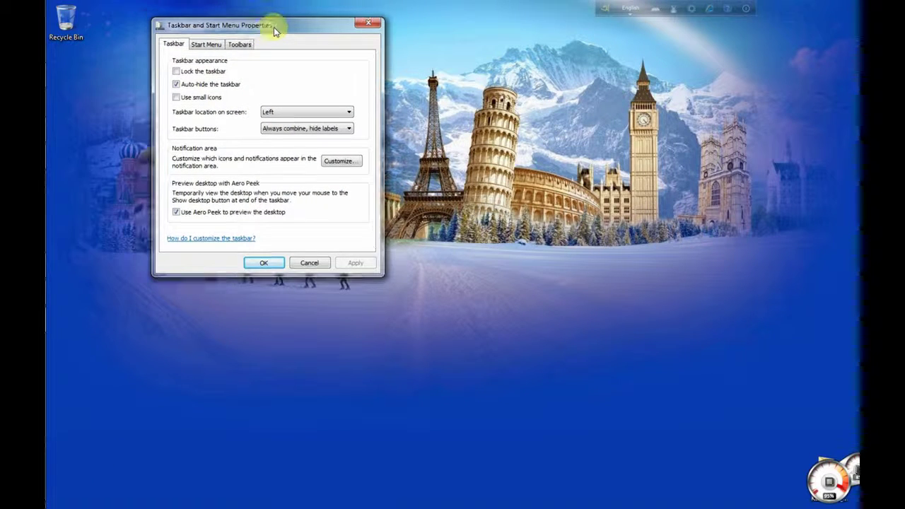
{"action": "left_click", "coordinate": [206, 45]}
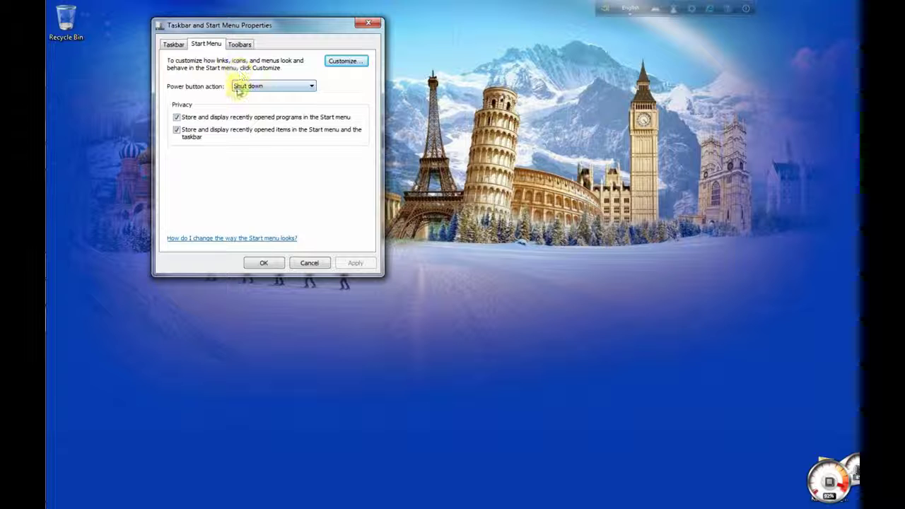
{"action": "left_click", "coordinate": [344, 64]}
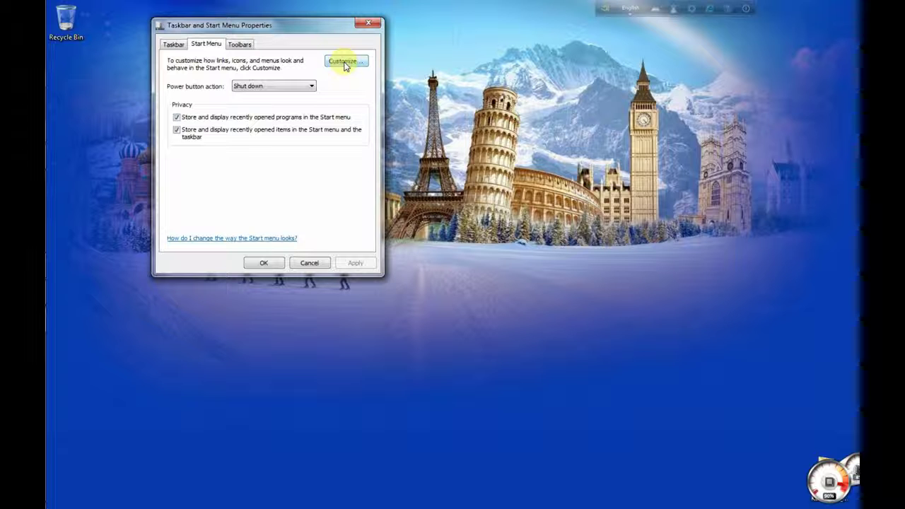
{"action": "left_click", "coordinate": [343, 62]}
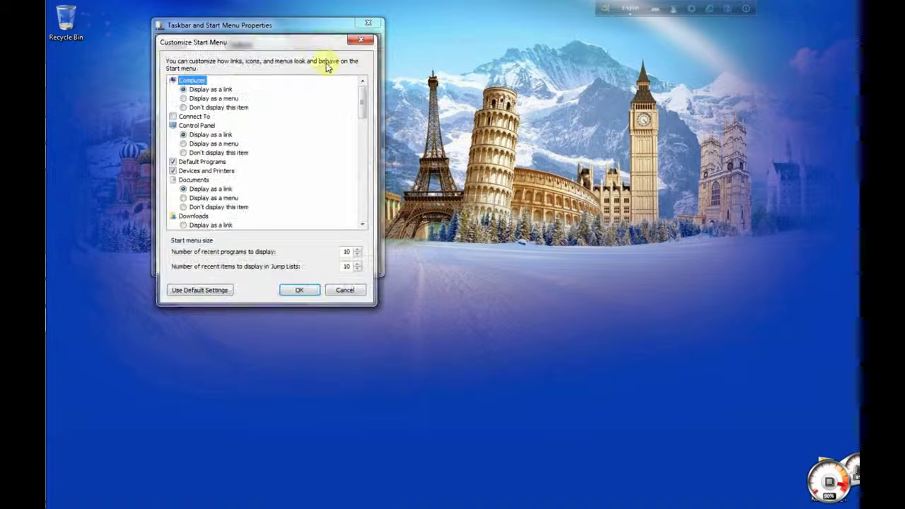
{"action": "left_click_drag", "start_coordinate": [260, 49], "coordinate": [337, 50]}
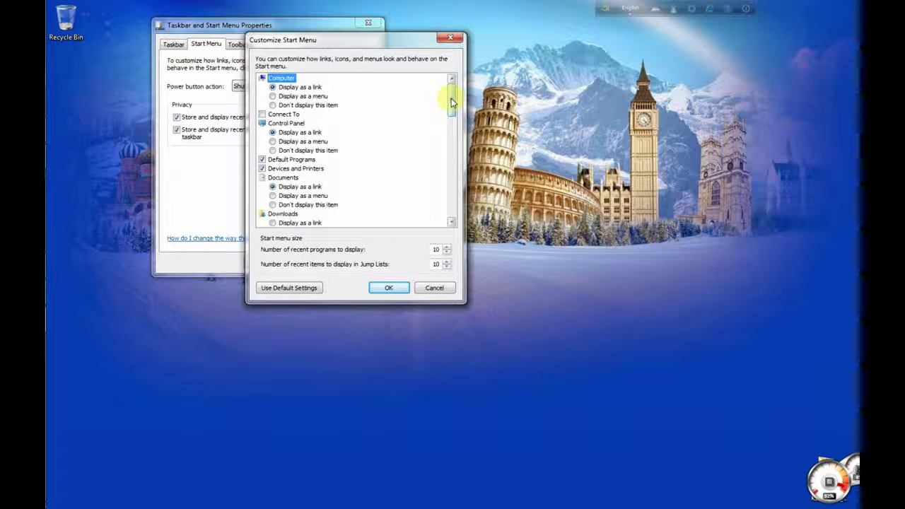
Enable the Run command in the Start menu item list and save the Start menu properties
{"action": "left_click_drag", "start_coordinate": [451, 98], "coordinate": [453, 182]}
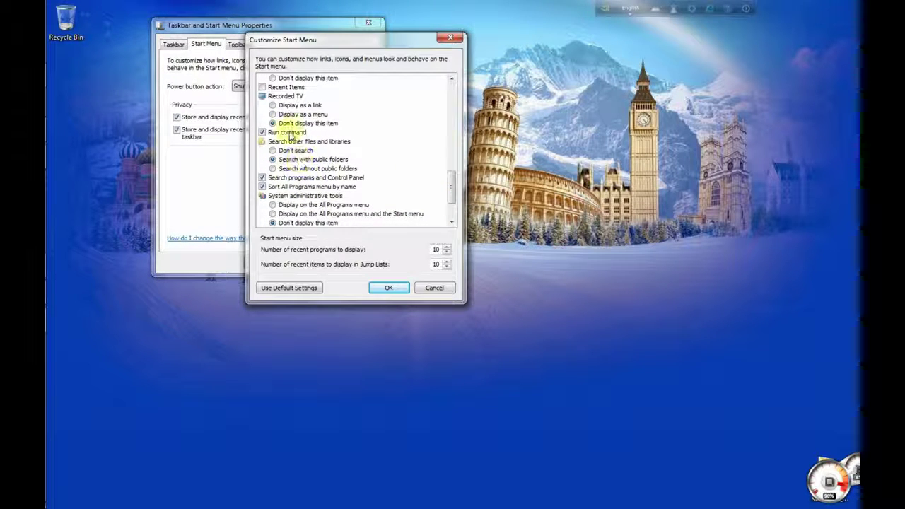
{"action": "left_click", "coordinate": [263, 133]}
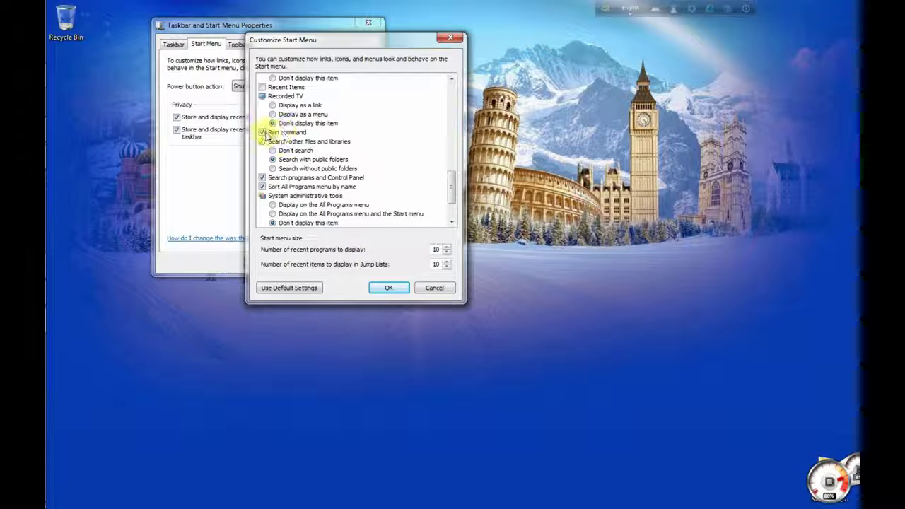
{"action": "left_click", "coordinate": [263, 133]}
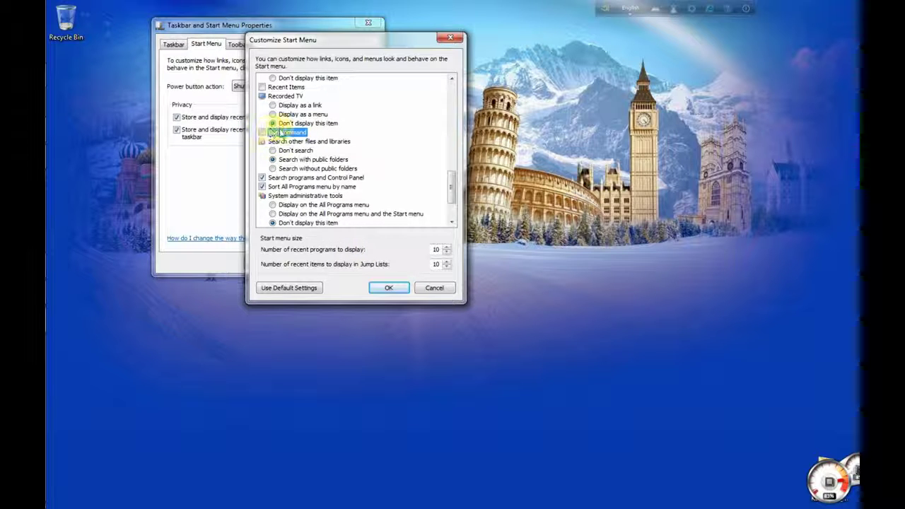
{"action": "left_click", "coordinate": [263, 133]}
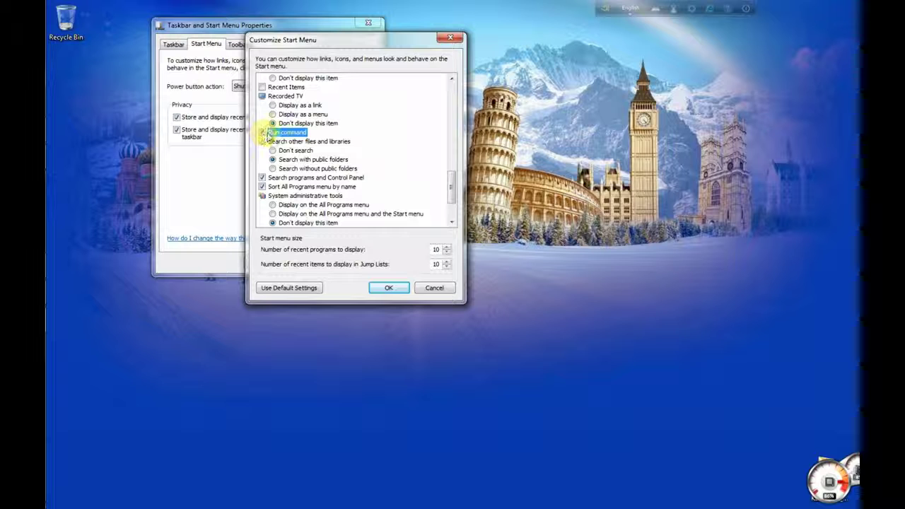
{"action": "left_click", "coordinate": [388, 288]}
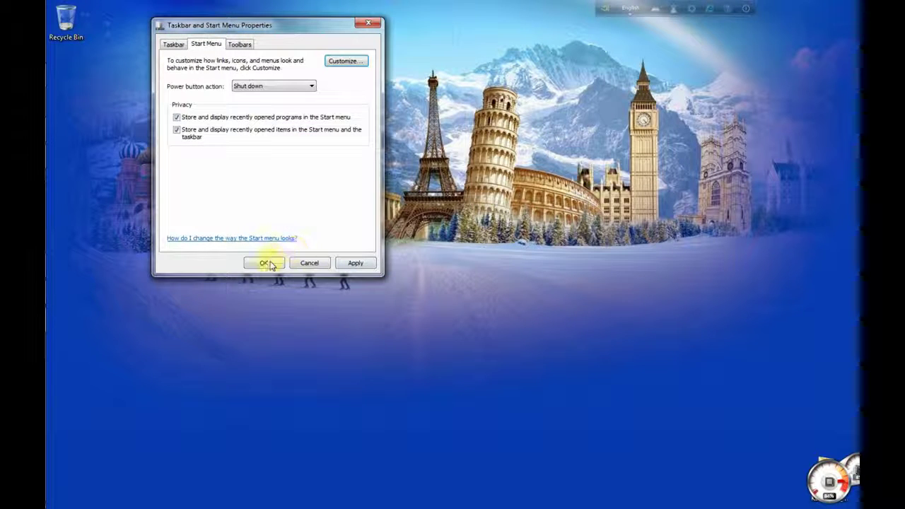
{"action": "left_click", "coordinate": [263, 264]}
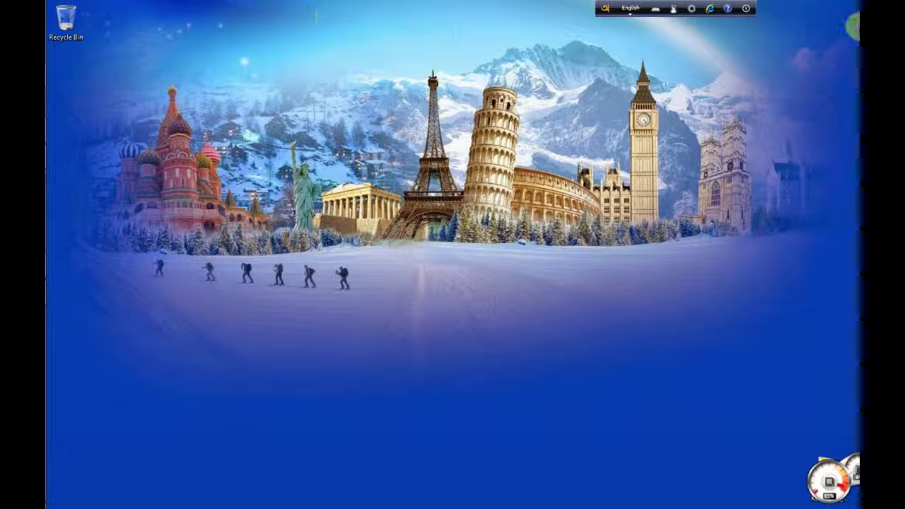
Open the Run dialog from the Start menu and run prefetch
{"action": "mouse_move", "coordinate": [46, 17]}
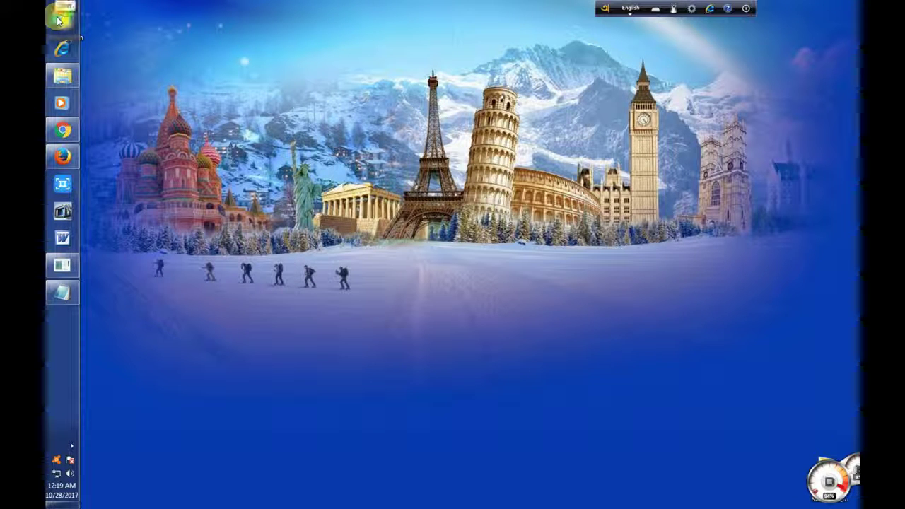
{"action": "left_click", "coordinate": [58, 21]}
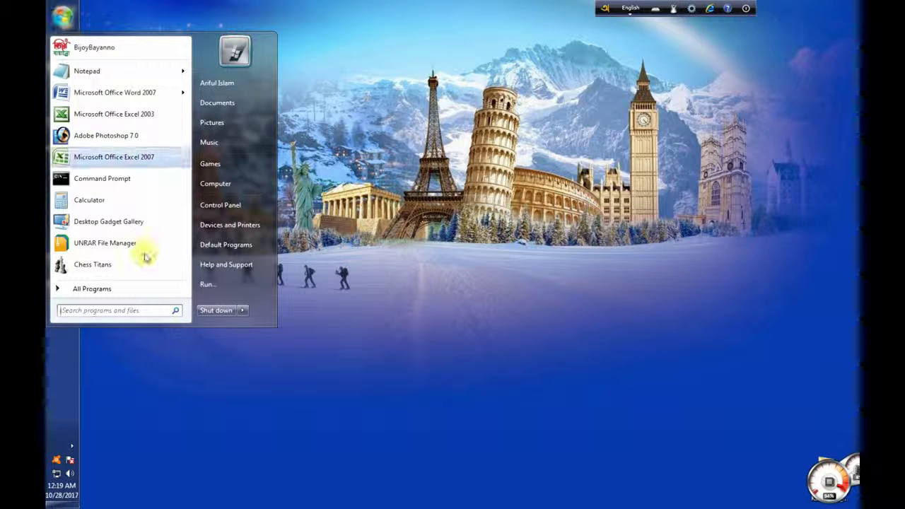
{"action": "left_click", "coordinate": [209, 284]}
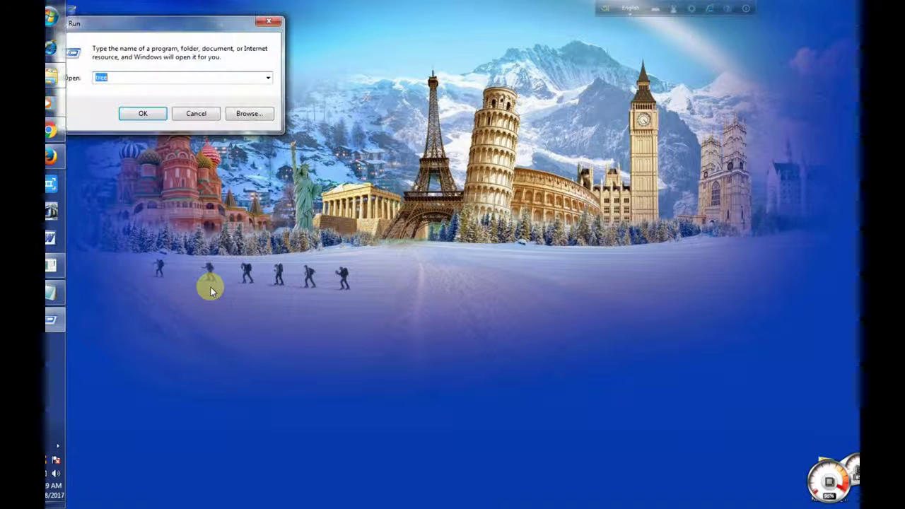
{"action": "left_click_drag", "start_coordinate": [141, 22], "coordinate": [286, 53]}
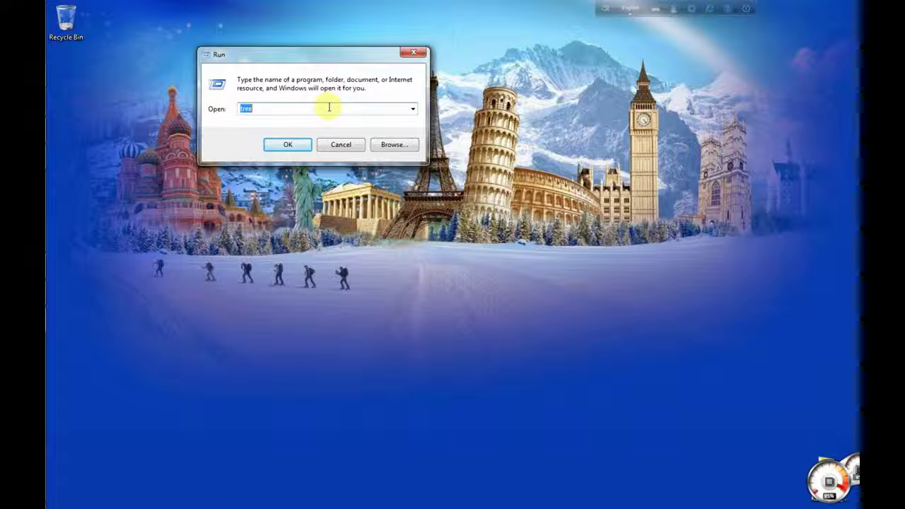
{"action": "type", "text": "i"}
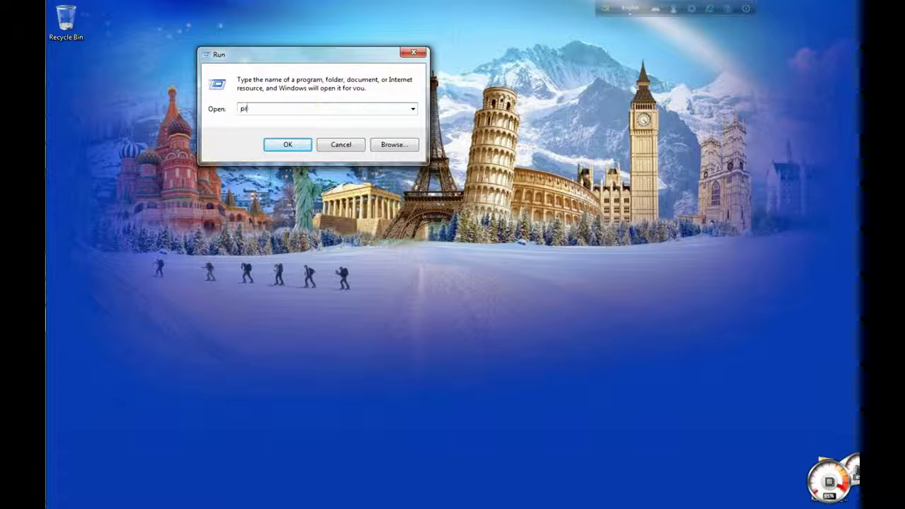
{"action": "type", "text": "efetch"}
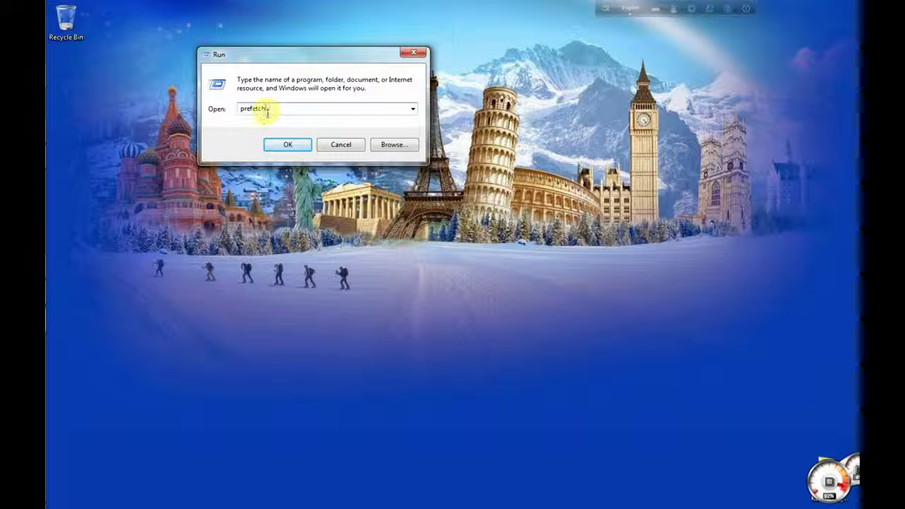
{"action": "left_click", "coordinate": [288, 146]}
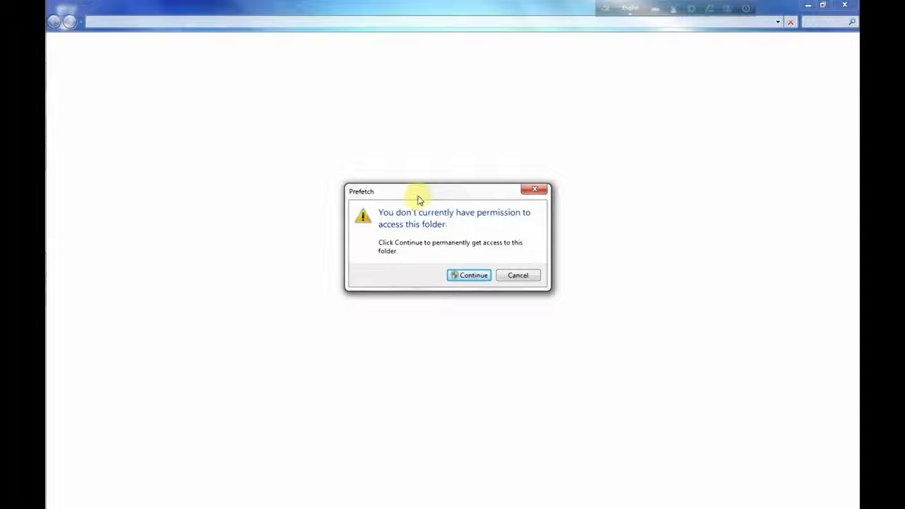
Grant permanent access to the Prefetch folder and restore its maximized window to a smaller size
{"action": "left_click_drag", "start_coordinate": [418, 200], "coordinate": [412, 149]}
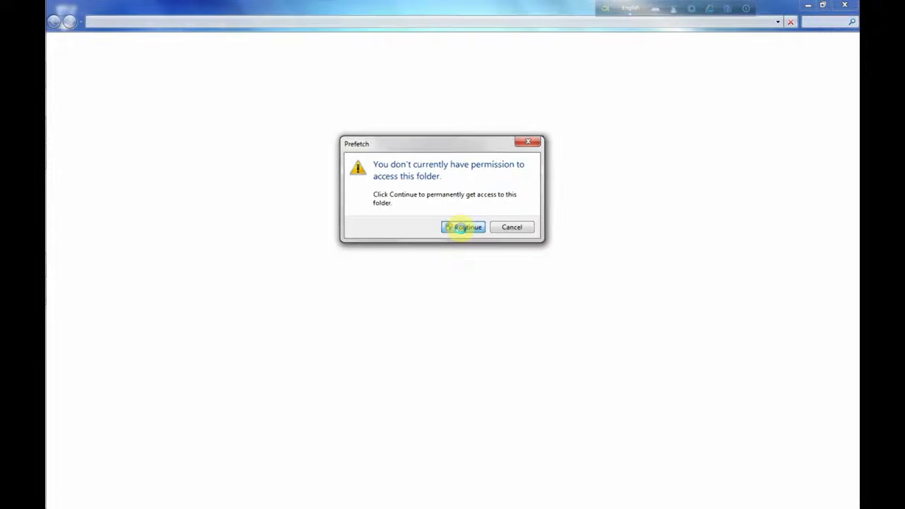
{"action": "left_click", "coordinate": [461, 229]}
{"action": "left_click_drag", "start_coordinate": [456, 8], "coordinate": [428, 105]}
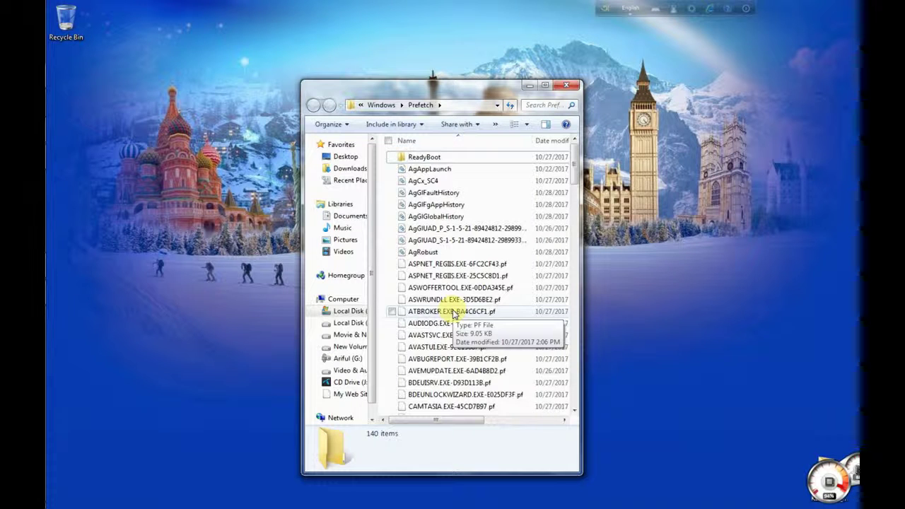
Move all items in the Prefetch folder to the Recycle Bin and close the folder window
{"action": "key", "text": "ctrl+a"}
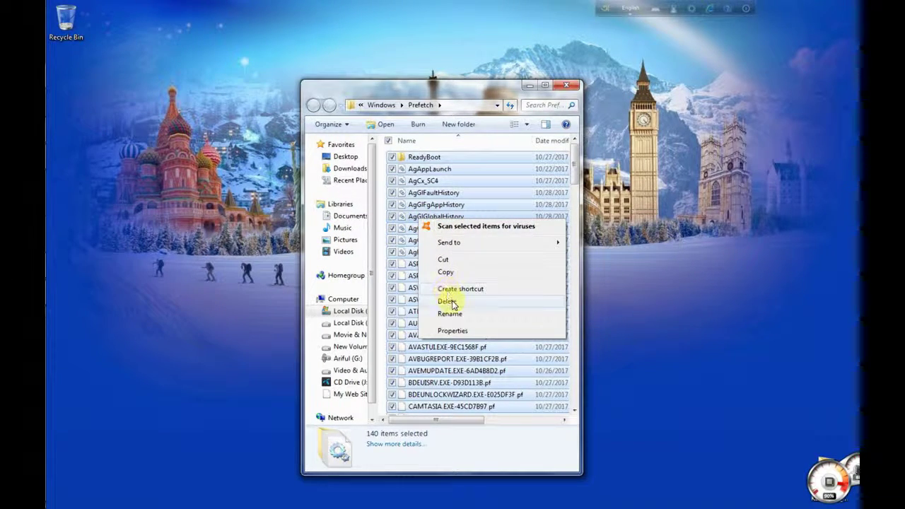
{"action": "left_click", "coordinate": [448, 301]}
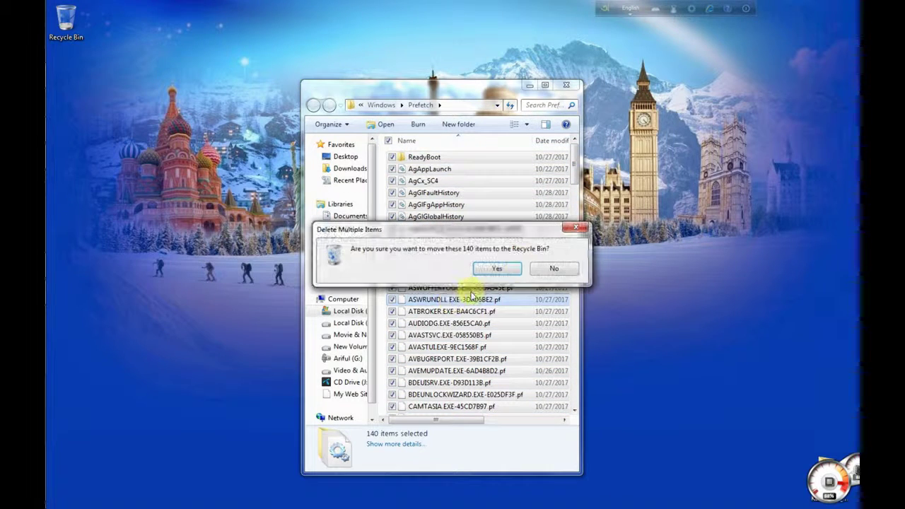
{"action": "left_click", "coordinate": [495, 268]}
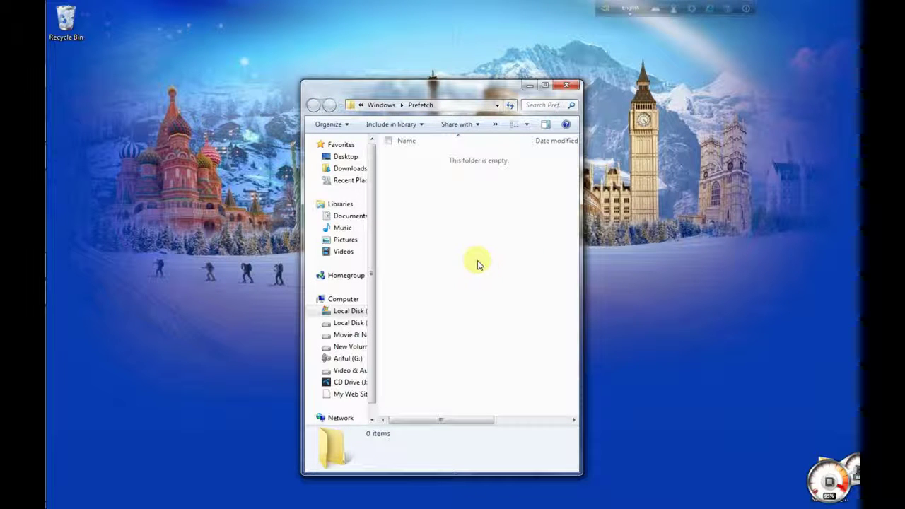
{"action": "left_click", "coordinate": [570, 88]}
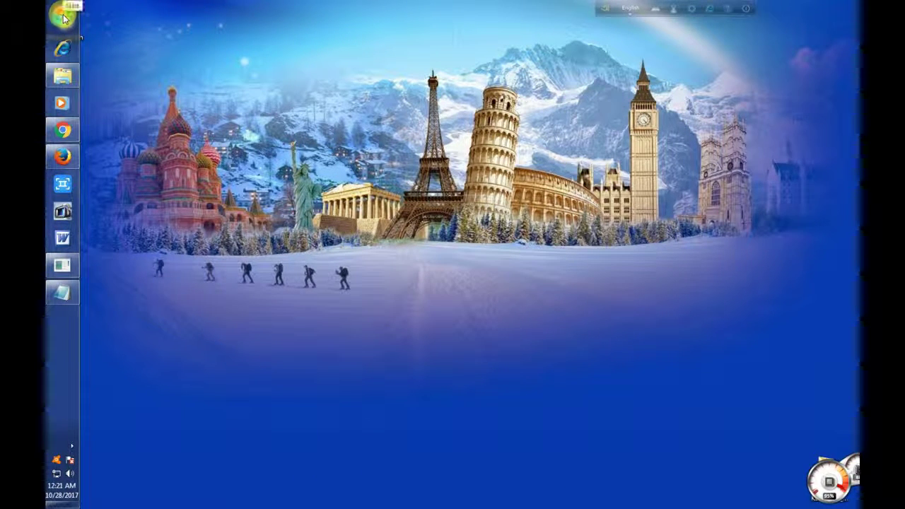
Open the Run dialog, run temp, and move the Windows Temp folder window slightly higher on the desktop
{"action": "left_click", "coordinate": [62, 15]}
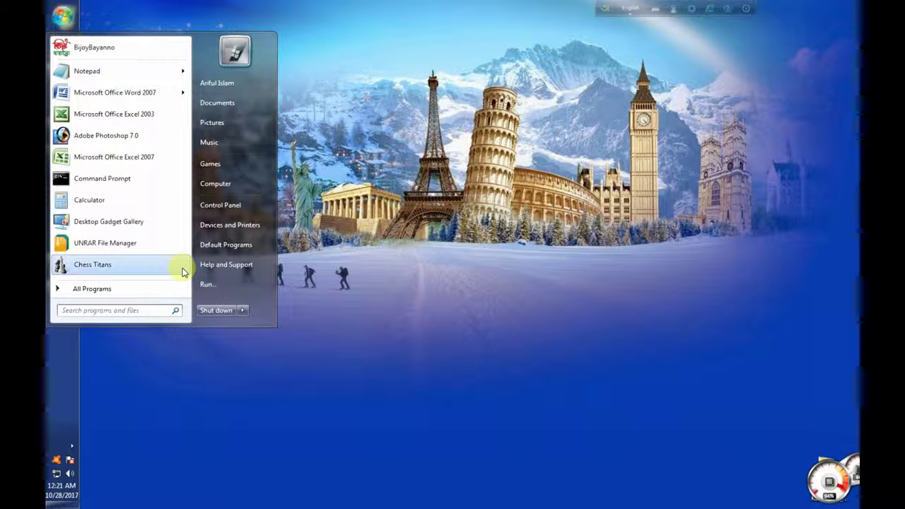
{"action": "left_click", "coordinate": [209, 287]}
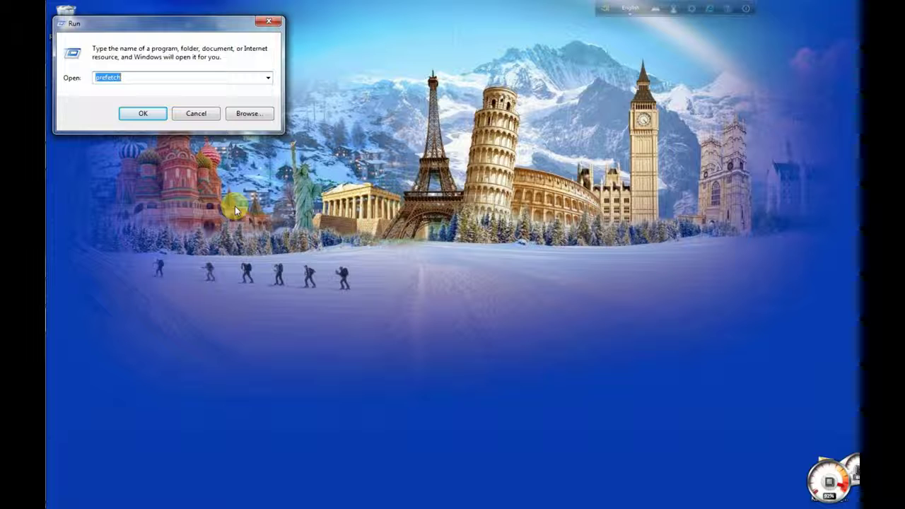
{"action": "type", "text": "t"}
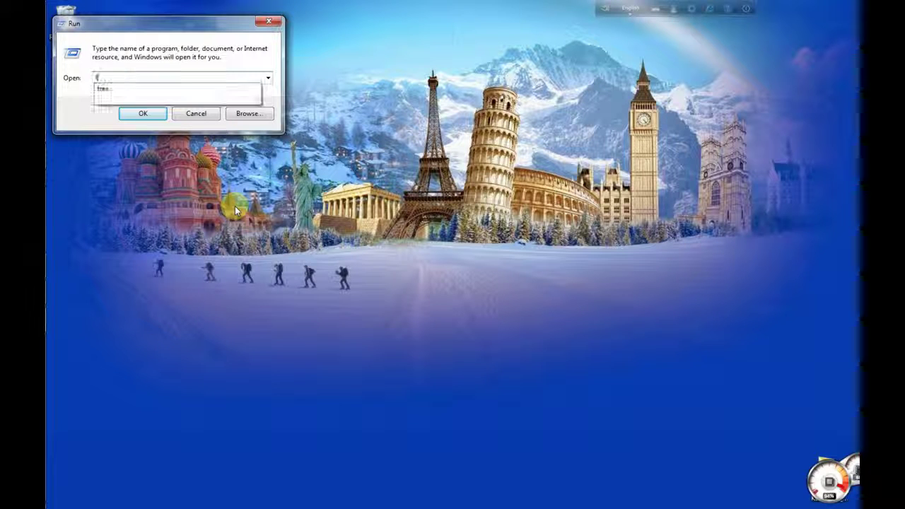
{"action": "type", "text": "e"}
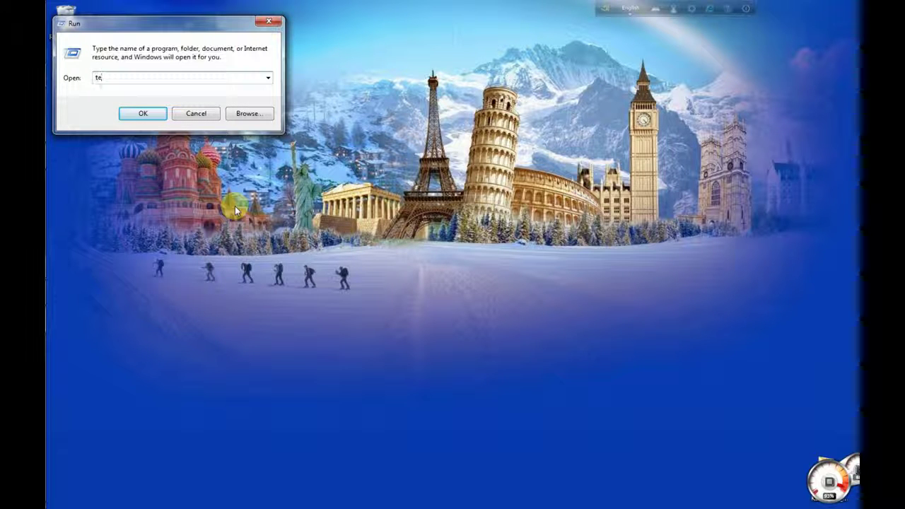
{"action": "type", "text": "mp"}
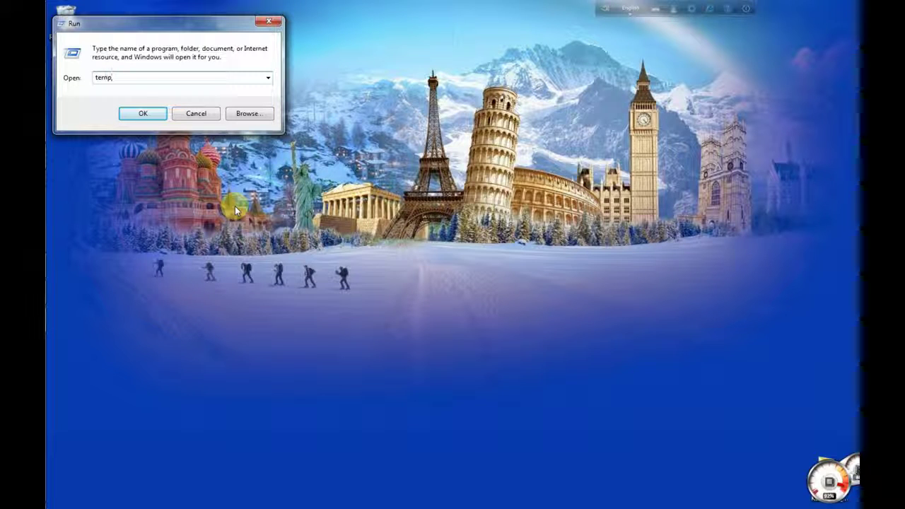
{"action": "left_click", "coordinate": [92, 81]}
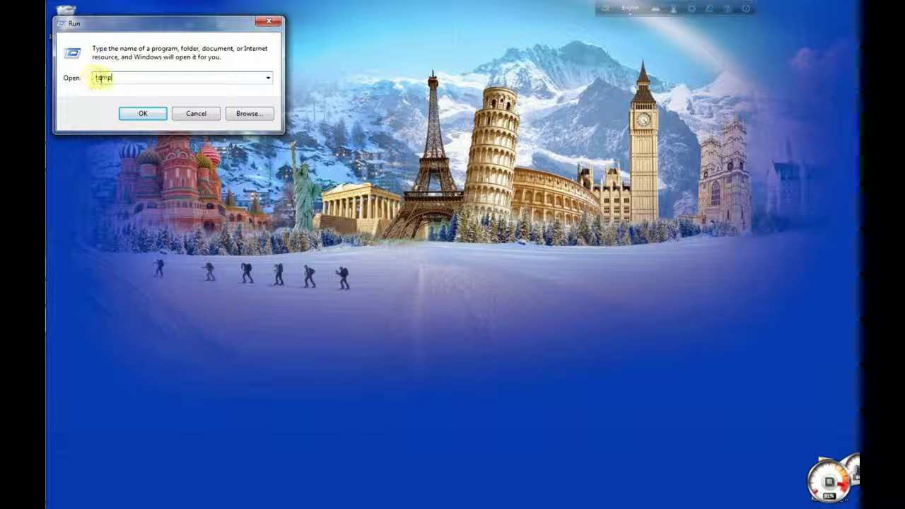
{"action": "left_click", "coordinate": [142, 113]}
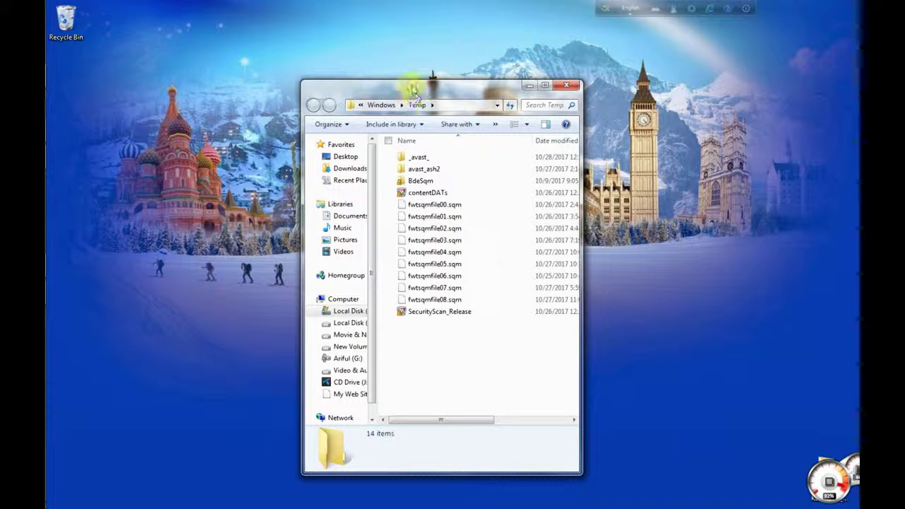
{"action": "left_click_drag", "start_coordinate": [411, 86], "coordinate": [387, 52]}
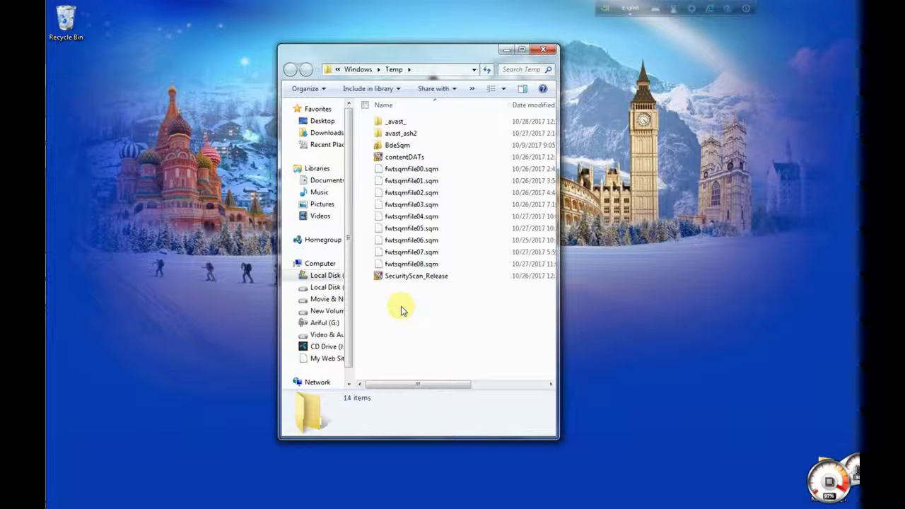
Move all items in the Windows Temp folder to the Recycle Bin
{"action": "key", "text": "ctrl+a"}
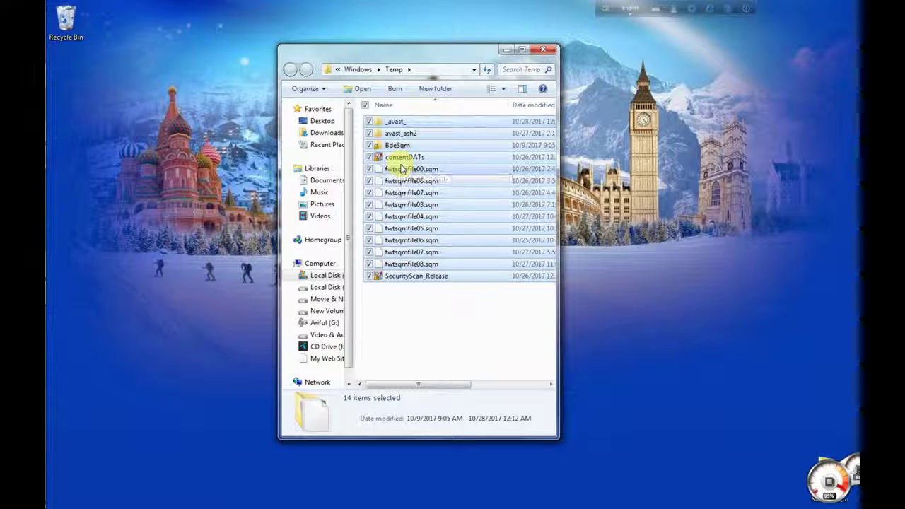
{"action": "right_click", "coordinate": [402, 168]}
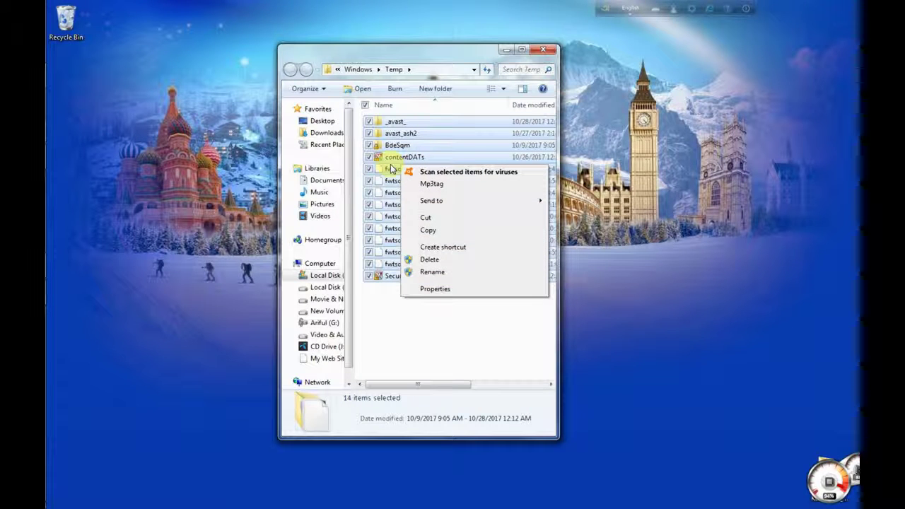
{"action": "left_click", "coordinate": [430, 261]}
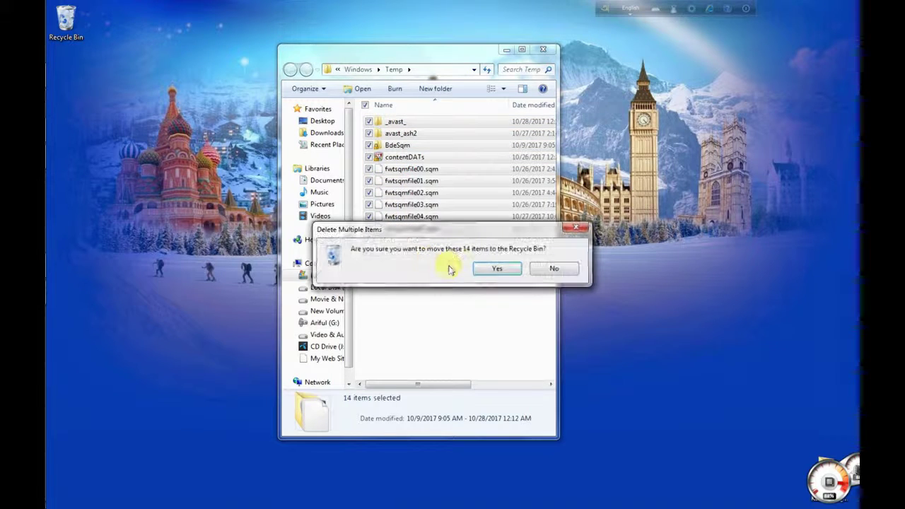
{"action": "left_click", "coordinate": [489, 269]}
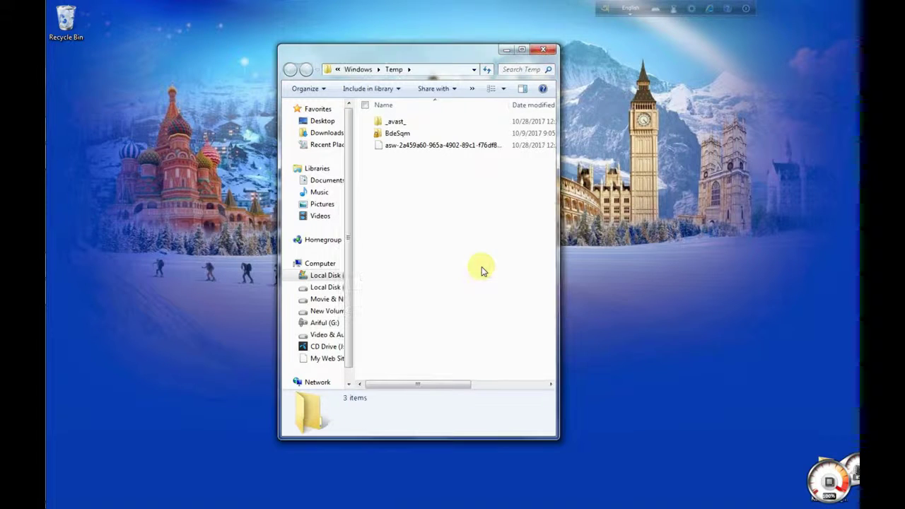
Refresh the Windows Temp folder and close its window
{"action": "right_click", "coordinate": [415, 229]}
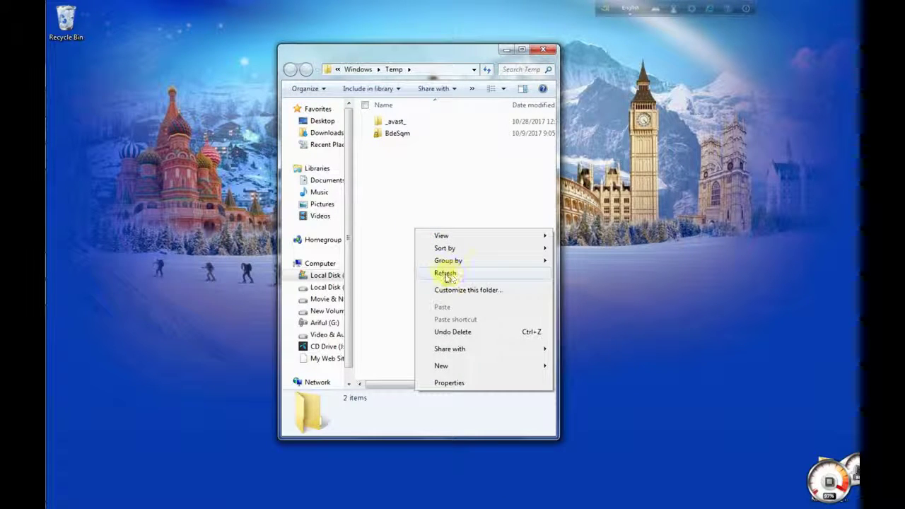
{"action": "left_click", "coordinate": [444, 274]}
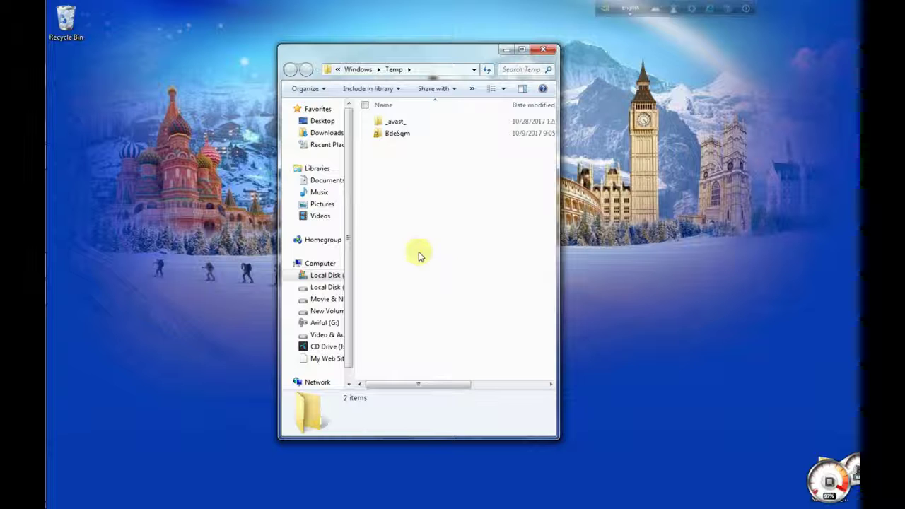
{"action": "left_click", "coordinate": [545, 52]}
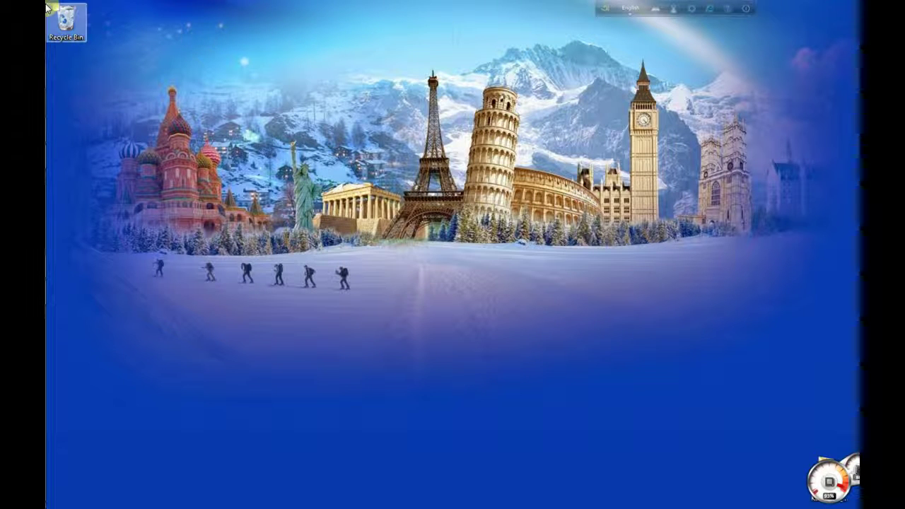
Open the Run dialog again and run %temp% to open the AppData Local Temp folder
{"action": "left_click", "coordinate": [58, 15]}
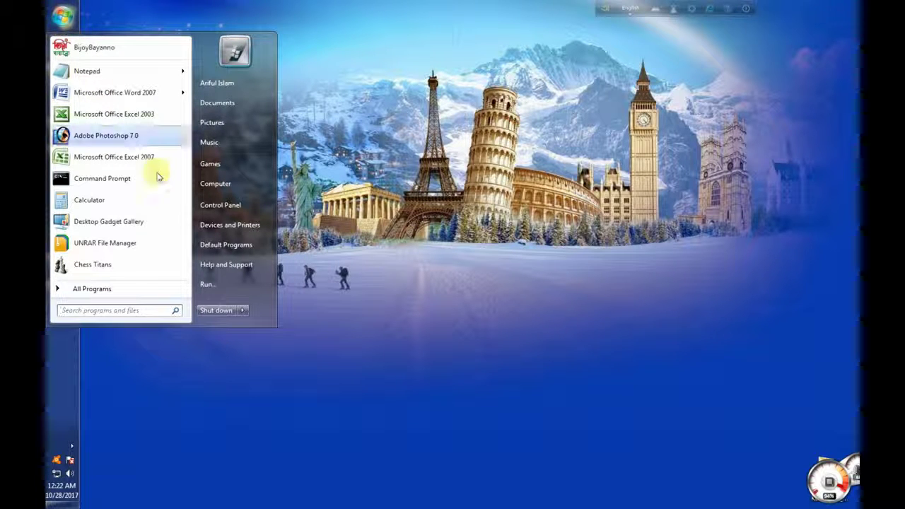
{"action": "left_click", "coordinate": [211, 286]}
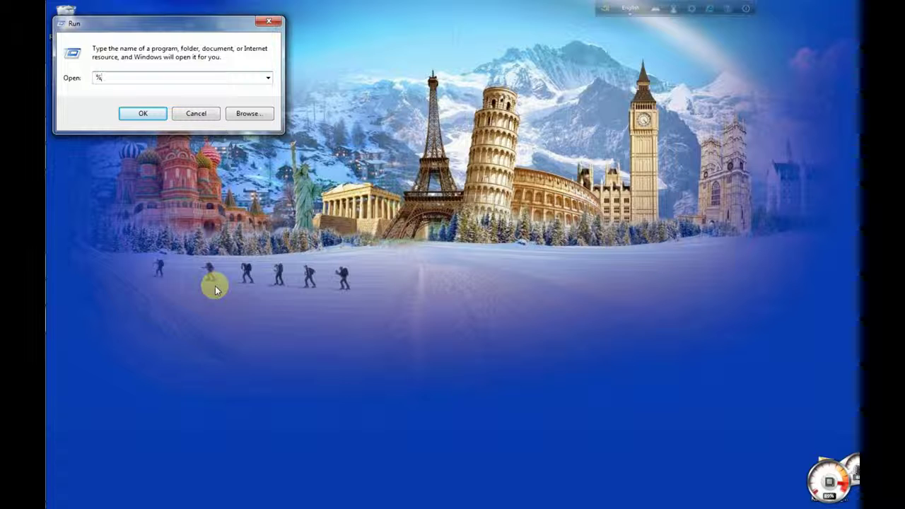
{"action": "type", "text": "temp%"}
{"action": "double_click", "coordinate": [106, 79]}
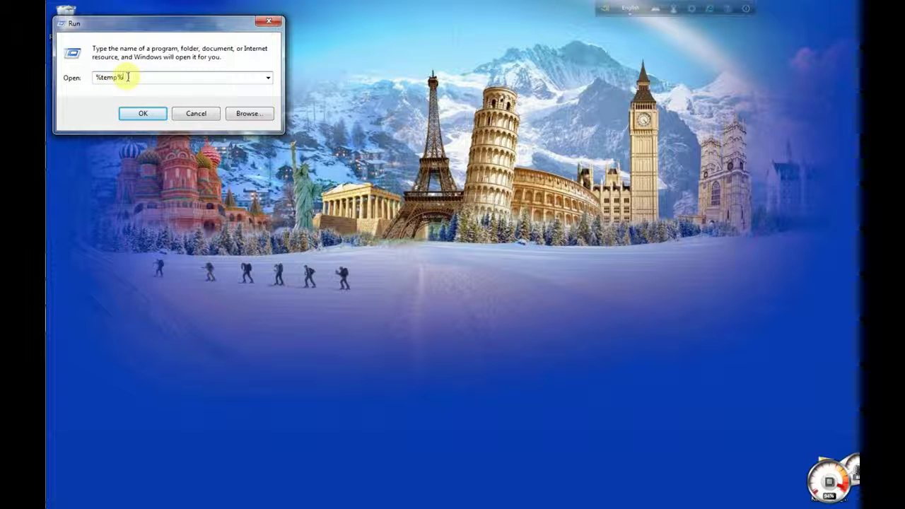
{"action": "left_click", "coordinate": [135, 111]}
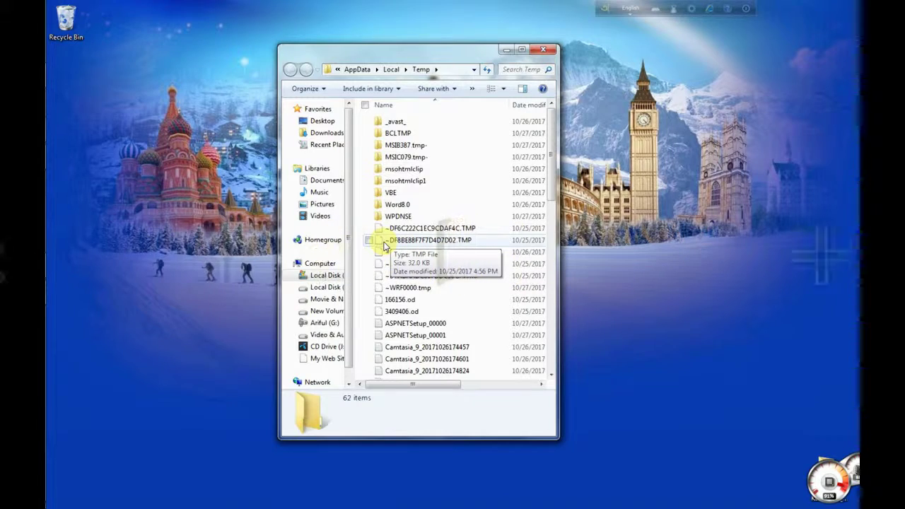
Delete all items in the AppData Local Temp folder, retrying and then skipping the in-use file FXSAPIDebugLogFile
{"action": "key", "text": "ctrl+a"}
{"action": "scroll", "coordinate": [457, 217], "scroll_direction": "down", "scroll_amount": 3}
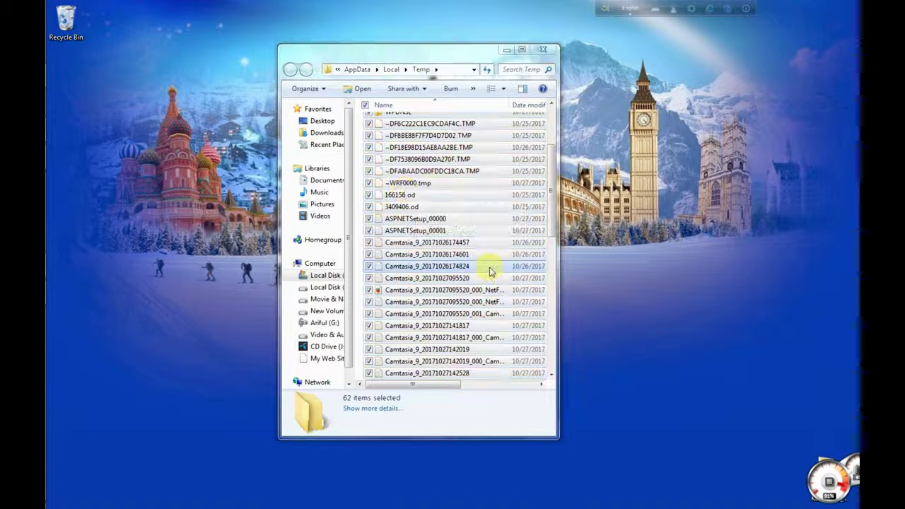
{"action": "key", "text": "Delete"}
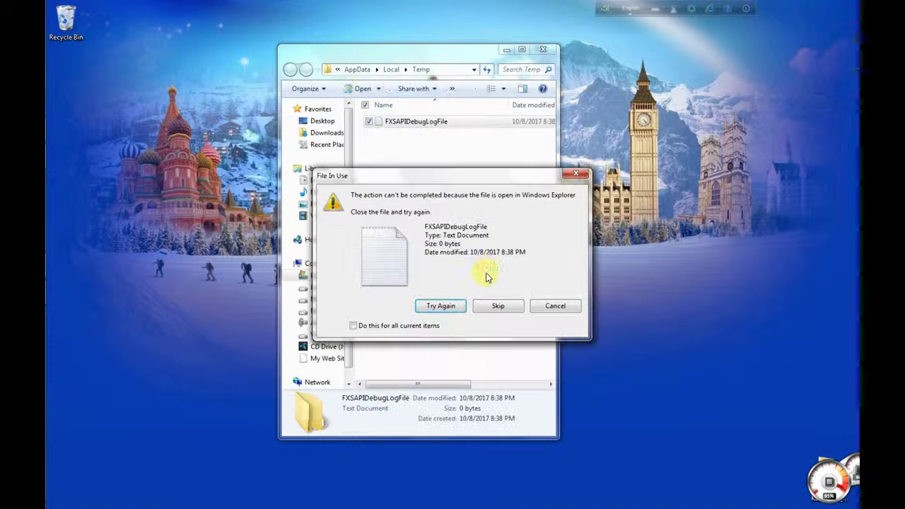
{"action": "left_click", "coordinate": [452, 306]}
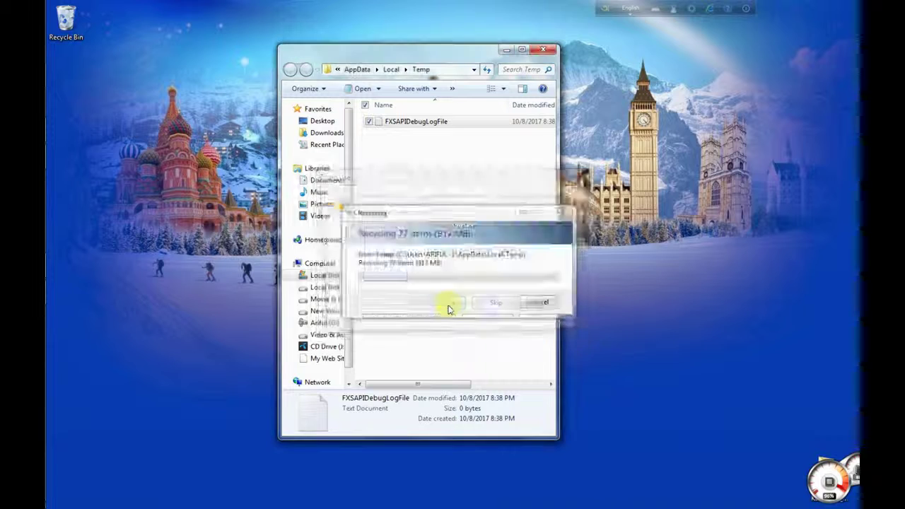
{"action": "left_click", "coordinate": [449, 305]}
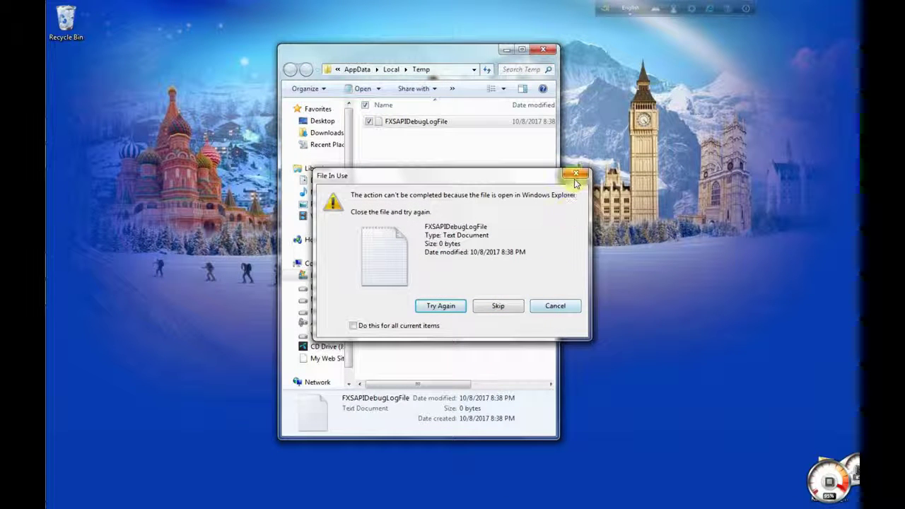
{"action": "left_click", "coordinate": [498, 306]}
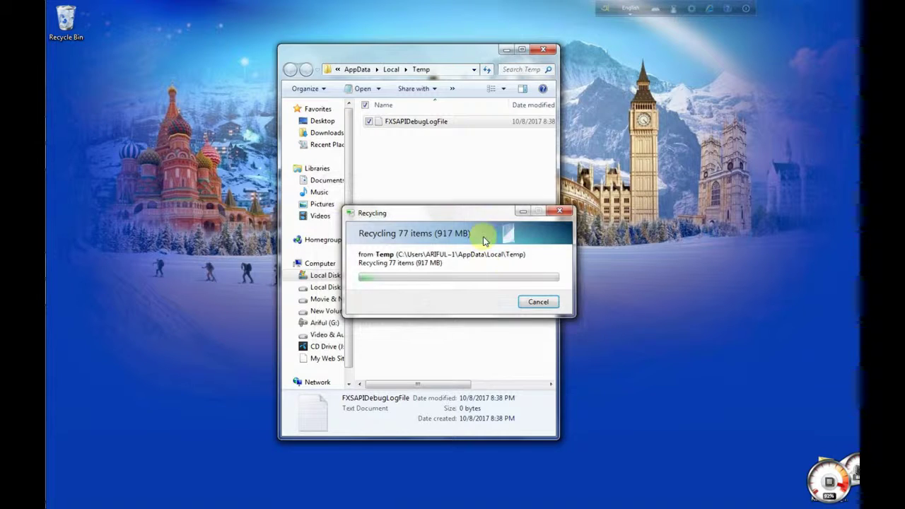
Refresh the AppData Local Temp folder and the desktop, and close the folder window
{"action": "left_click", "coordinate": [400, 177]}
{"action": "right_click", "coordinate": [402, 175]}
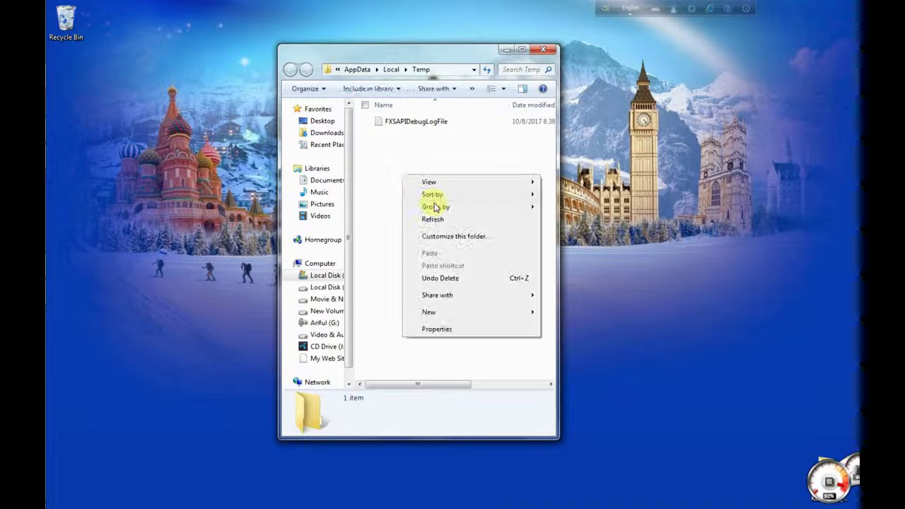
{"action": "left_click", "coordinate": [434, 219]}
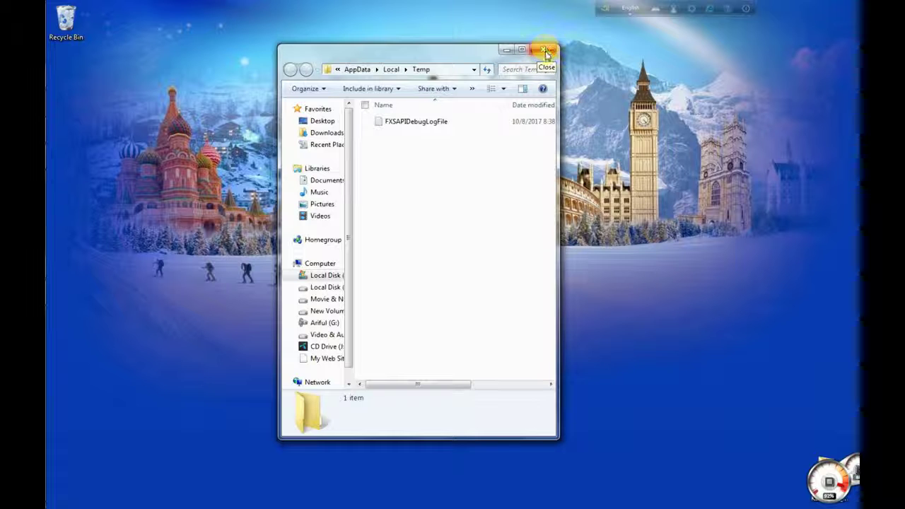
{"action": "right_click", "coordinate": [422, 3]}
{"action": "left_click", "coordinate": [453, 34]}
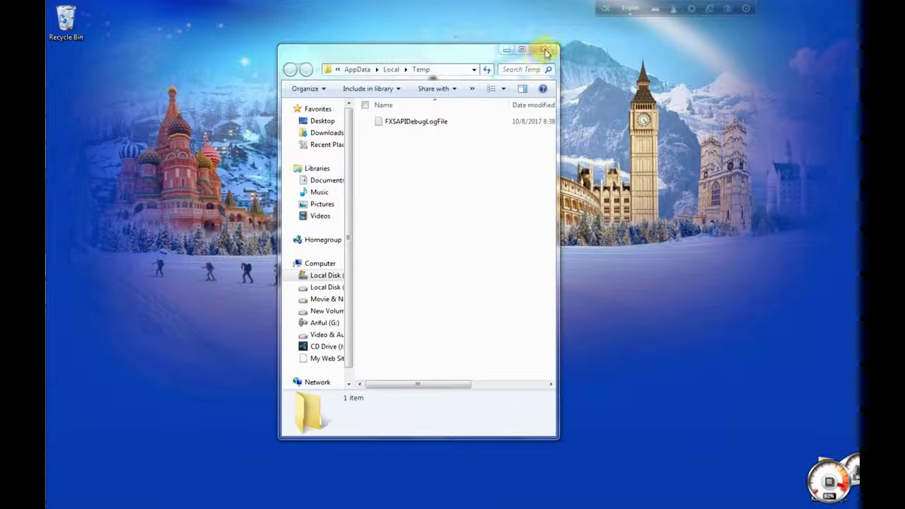
{"action": "left_click", "coordinate": [545, 50]}
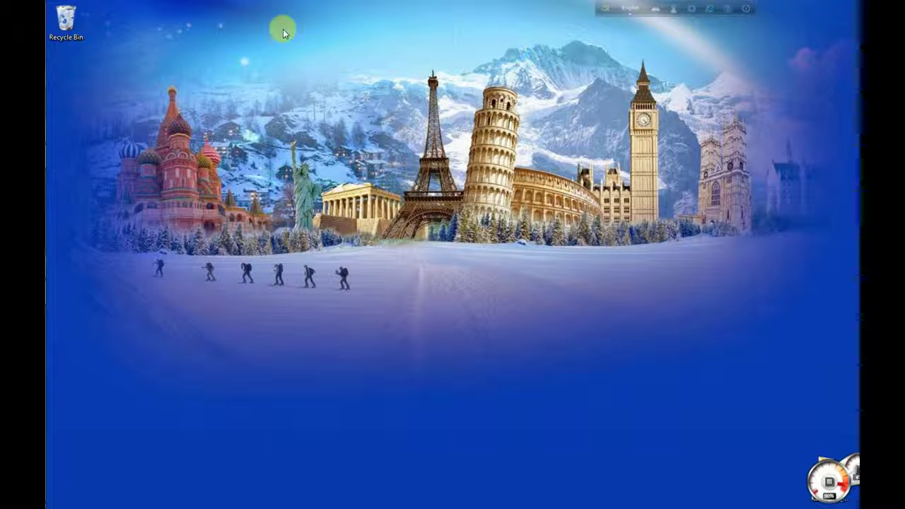
{"action": "right_click", "coordinate": [283, 29]}
{"action": "left_click", "coordinate": [314, 62]}
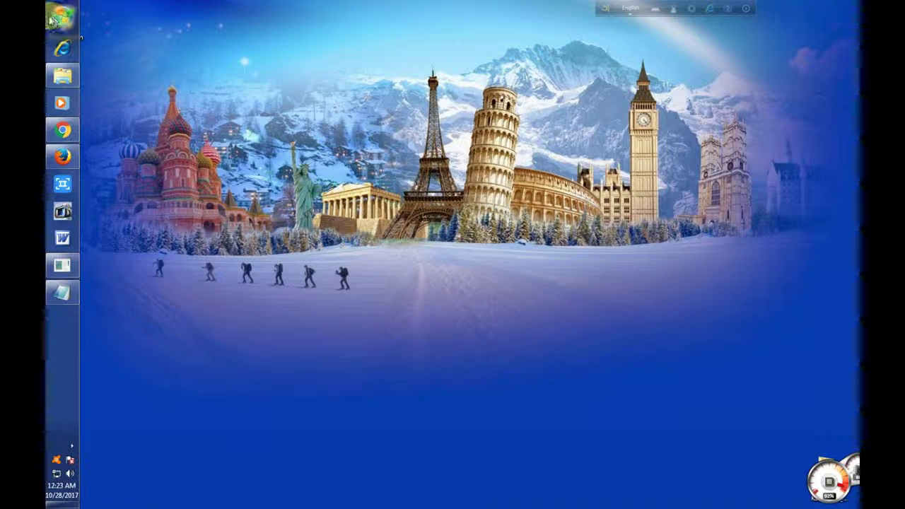
Open the Run dialog, move it slightly away from the desktop corner, and run recent to open the Recent folder
{"action": "left_click", "coordinate": [60, 19]}
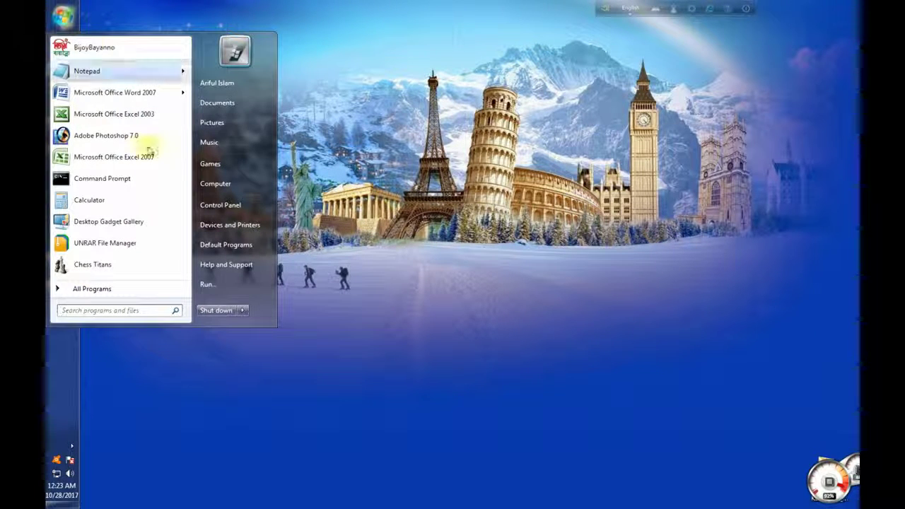
{"action": "left_click", "coordinate": [206, 286]}
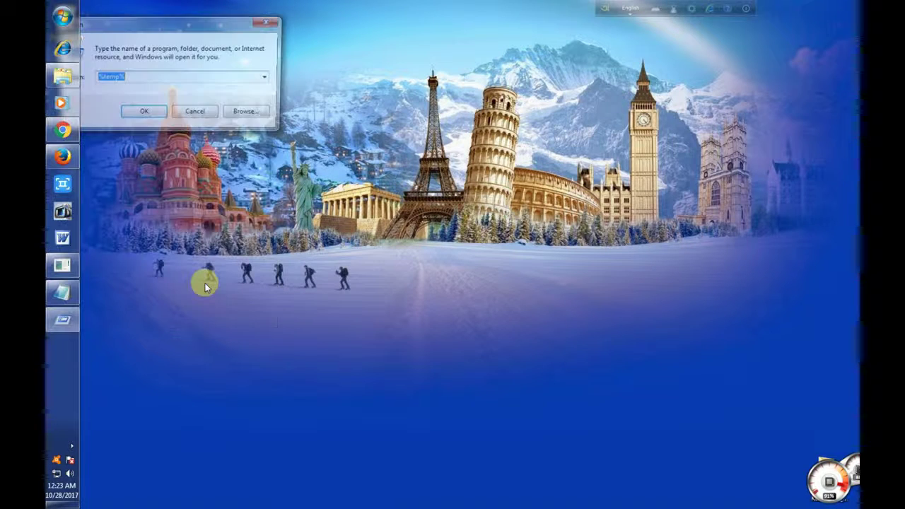
{"action": "left_click_drag", "start_coordinate": [151, 19], "coordinate": [204, 30]}
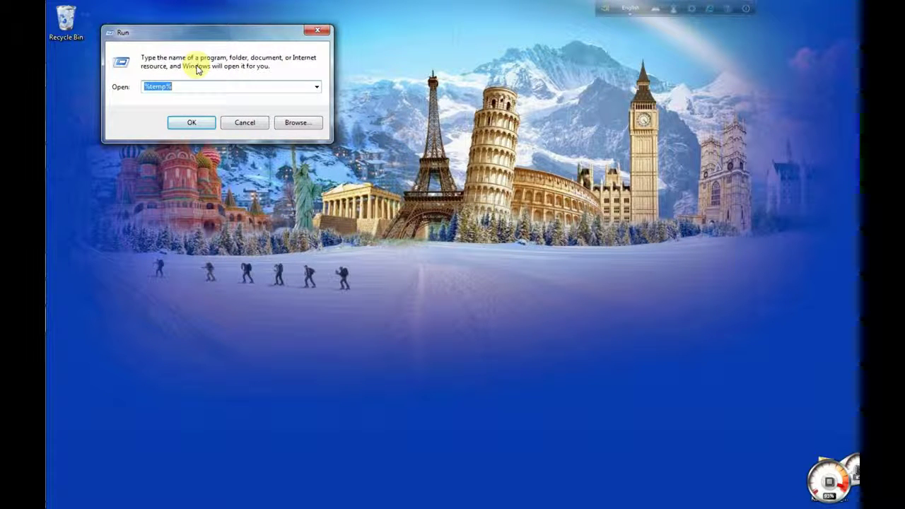
{"action": "type", "text": "t"}
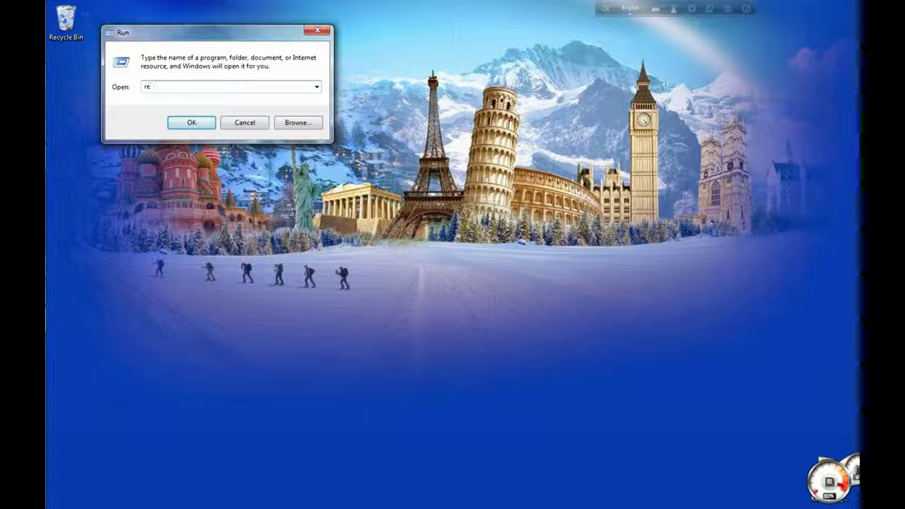
{"action": "type", "text": "ecent"}
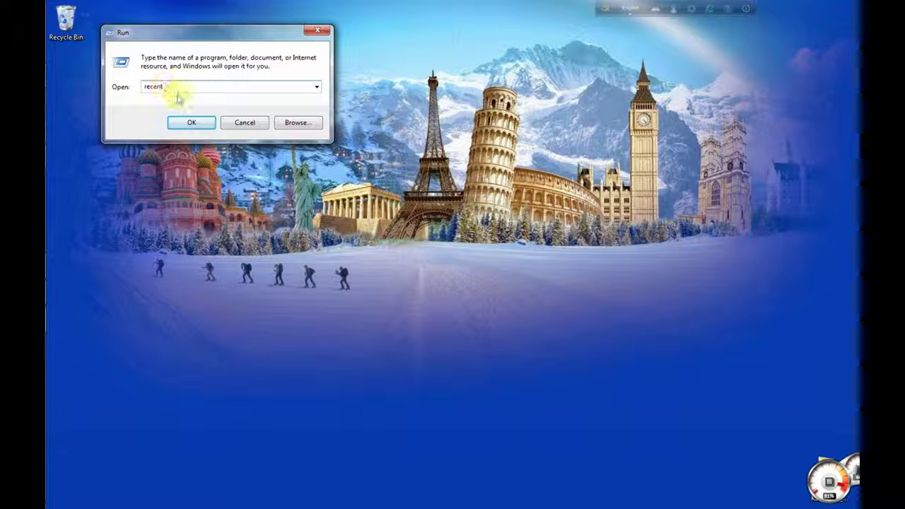
{"action": "left_click", "coordinate": [191, 122]}
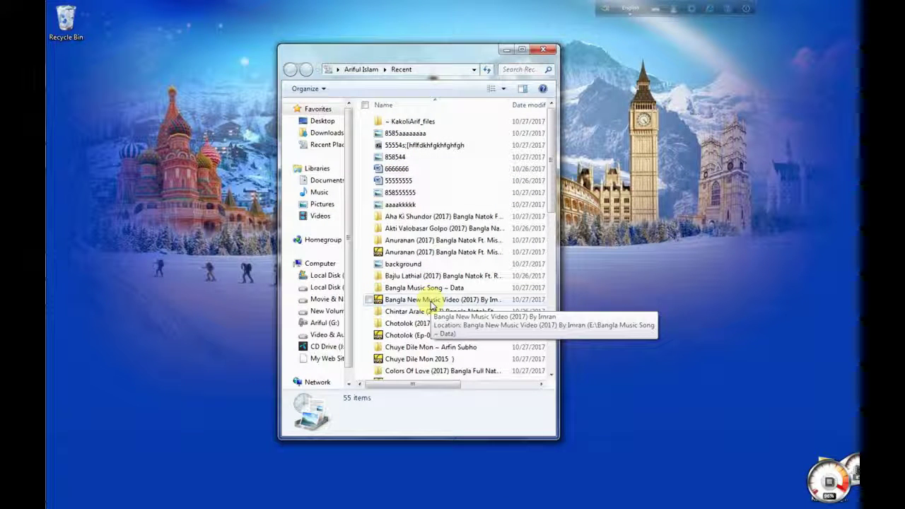
Delete all items in the Recent folder, moving its window slightly and refreshing the desktop along the way
{"action": "key", "text": "ctrl+a"}
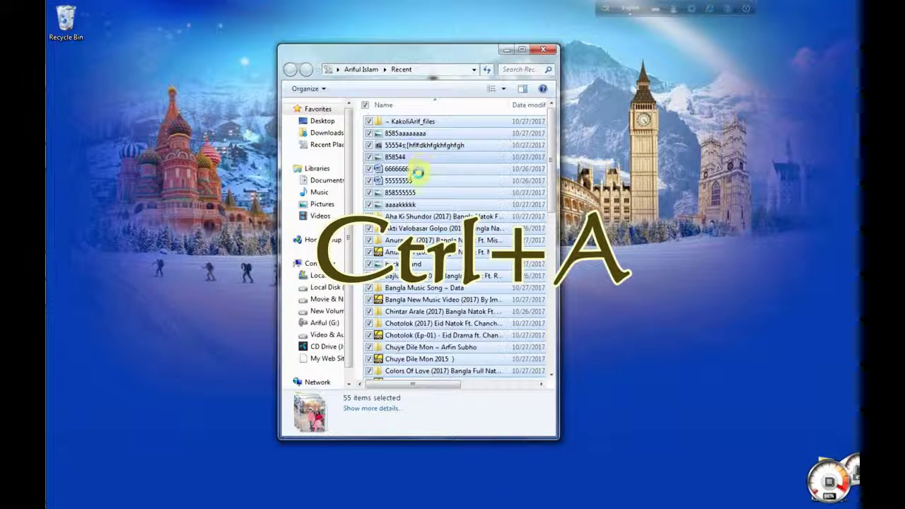
{"action": "right_click", "coordinate": [418, 165]}
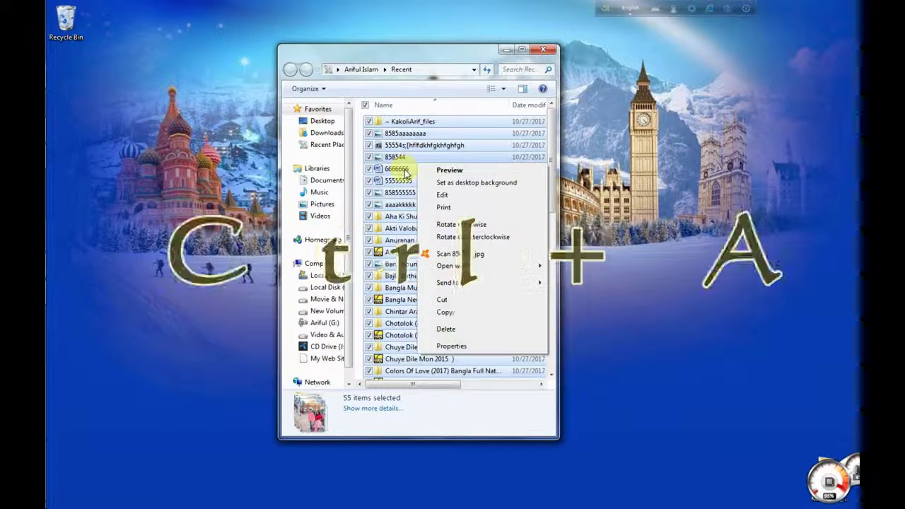
{"action": "left_click", "coordinate": [443, 299]}
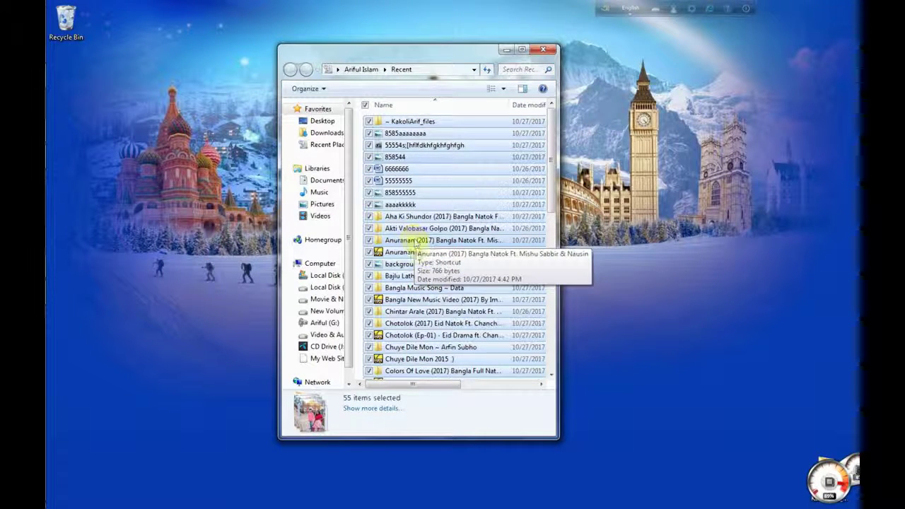
{"action": "left_click_drag", "start_coordinate": [410, 57], "coordinate": [391, 37]}
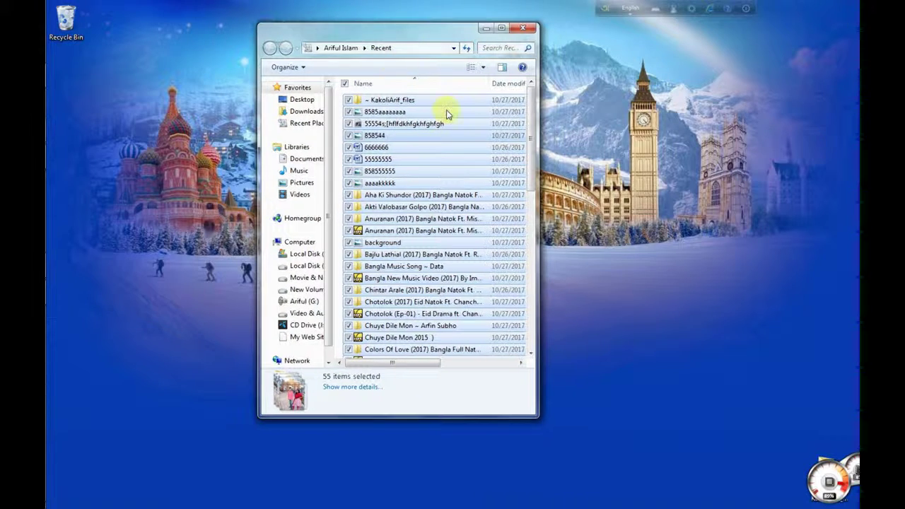
{"action": "right_click", "coordinate": [432, 180]}
{"action": "left_click", "coordinate": [546, 175]}
{"action": "right_click", "coordinate": [546, 175]}
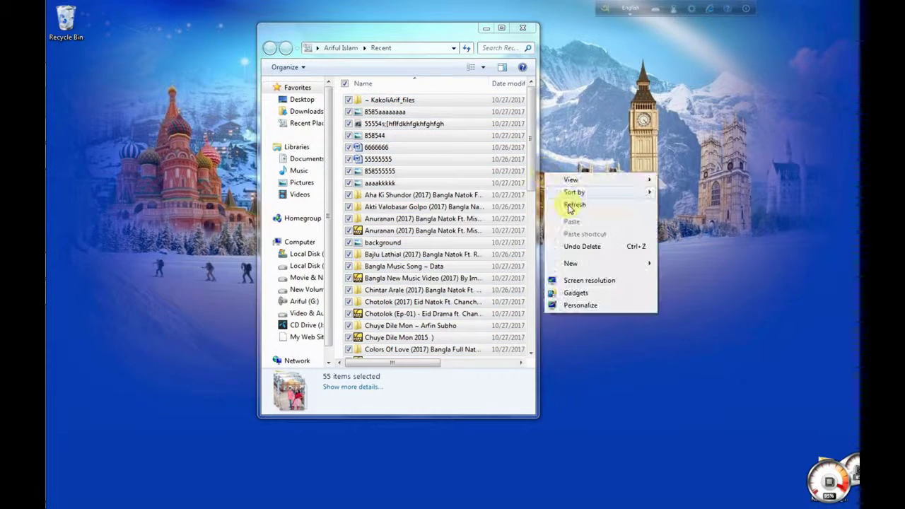
{"action": "left_click", "coordinate": [575, 203]}
{"action": "left_click", "coordinate": [444, 385]}
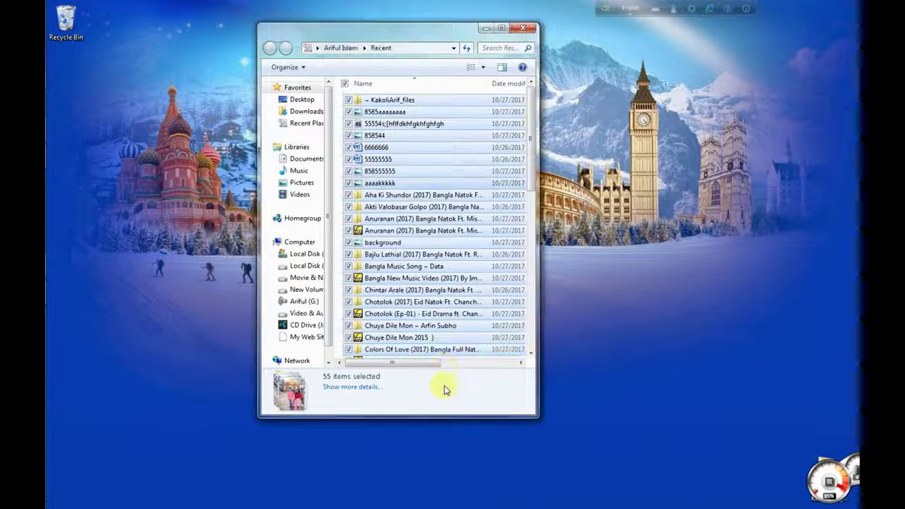
{"action": "right_click", "coordinate": [444, 390]}
{"action": "left_click", "coordinate": [418, 370]}
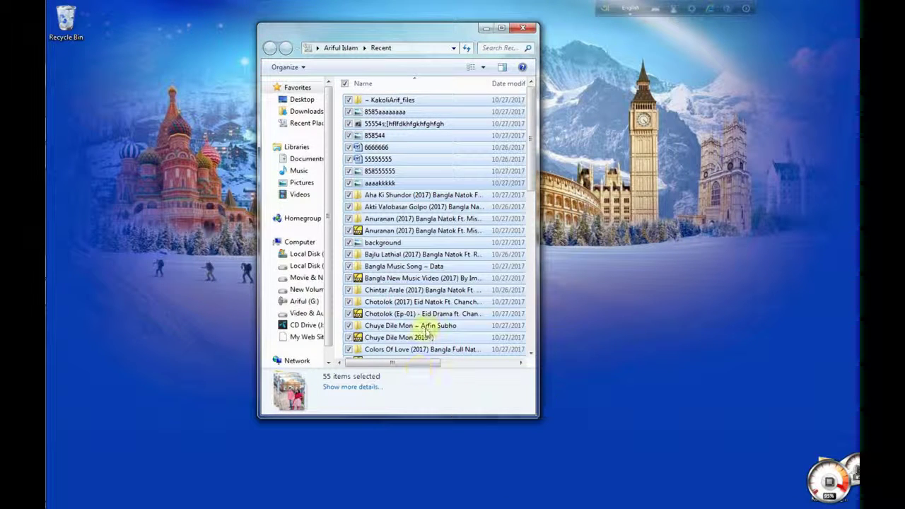
{"action": "right_click", "coordinate": [417, 273]}
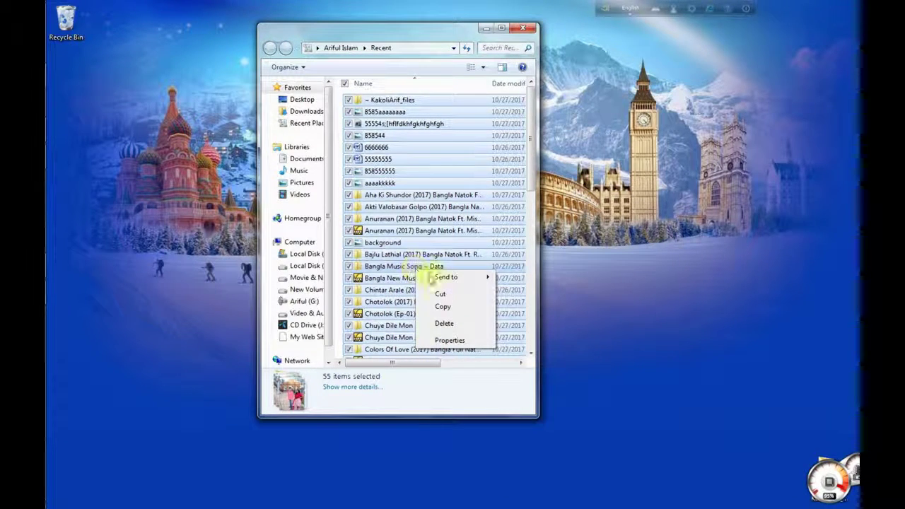
{"action": "left_click", "coordinate": [443, 320]}
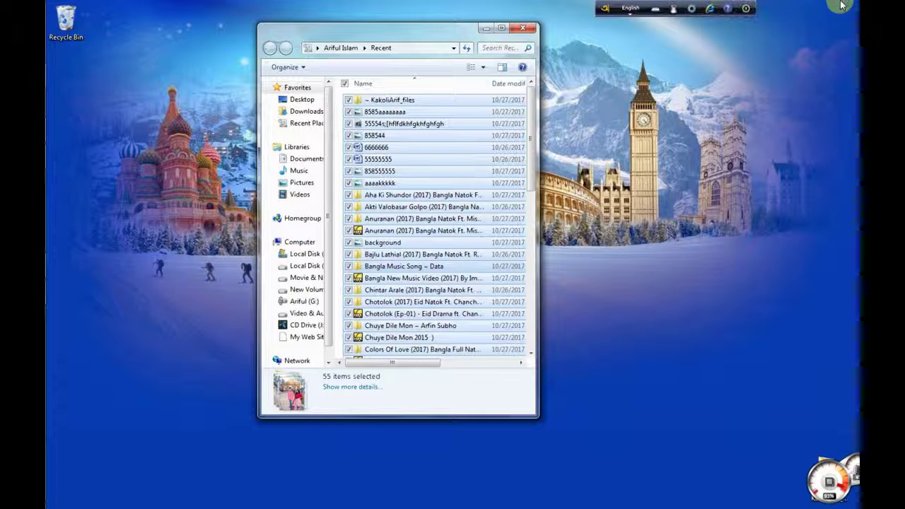
Refresh the Recent folder repeatedly to update its file list, and close the folder window
{"action": "scroll", "coordinate": [407, 151], "scroll_direction": "down", "scroll_amount": 10}
{"action": "right_click", "coordinate": [410, 226]}
{"action": "left_click", "coordinate": [434, 281]}
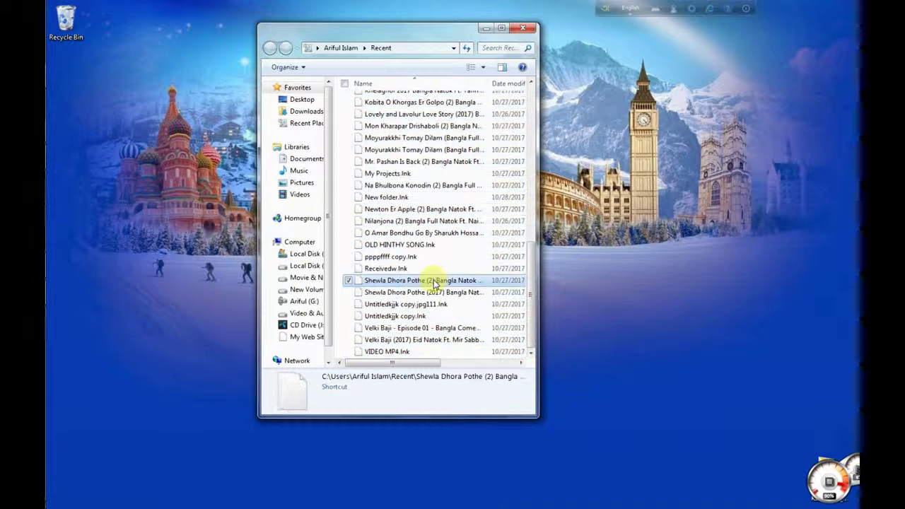
{"action": "right_click", "coordinate": [346, 199]}
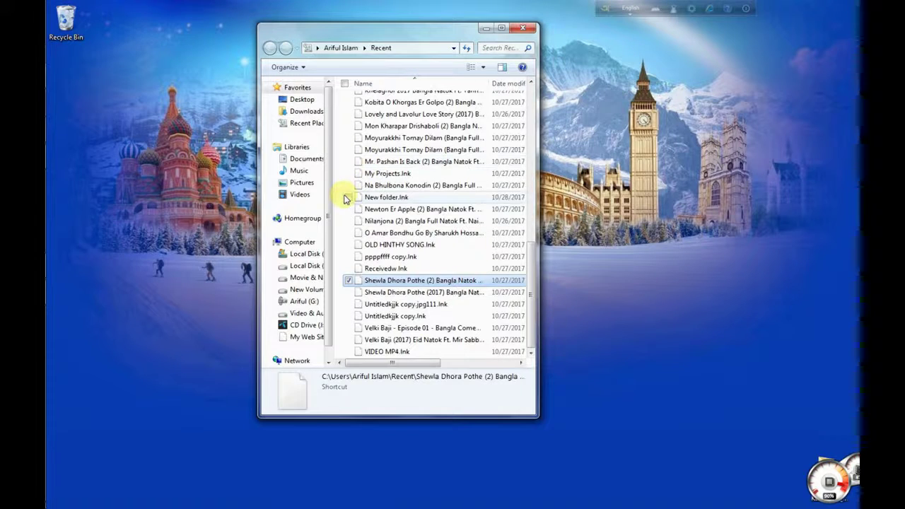
{"action": "left_click", "coordinate": [388, 293]}
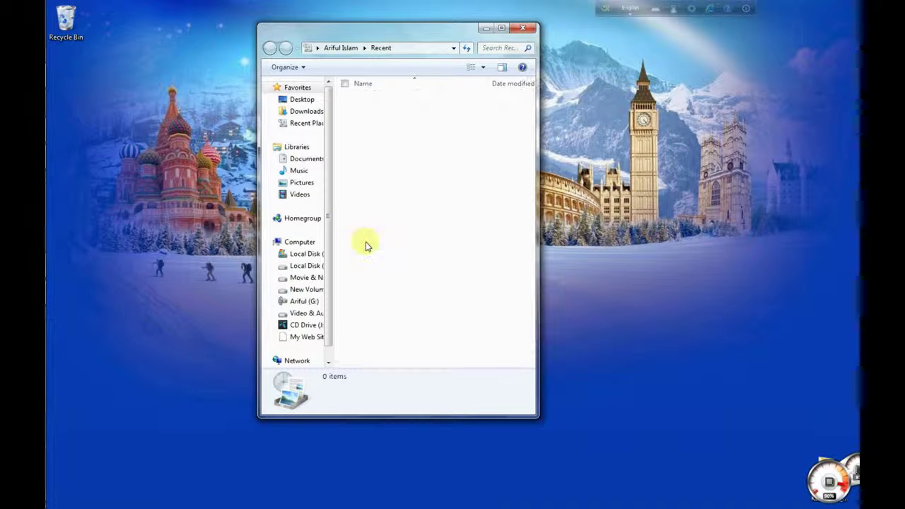
{"action": "right_click", "coordinate": [360, 194]}
{"action": "left_click", "coordinate": [383, 233]}
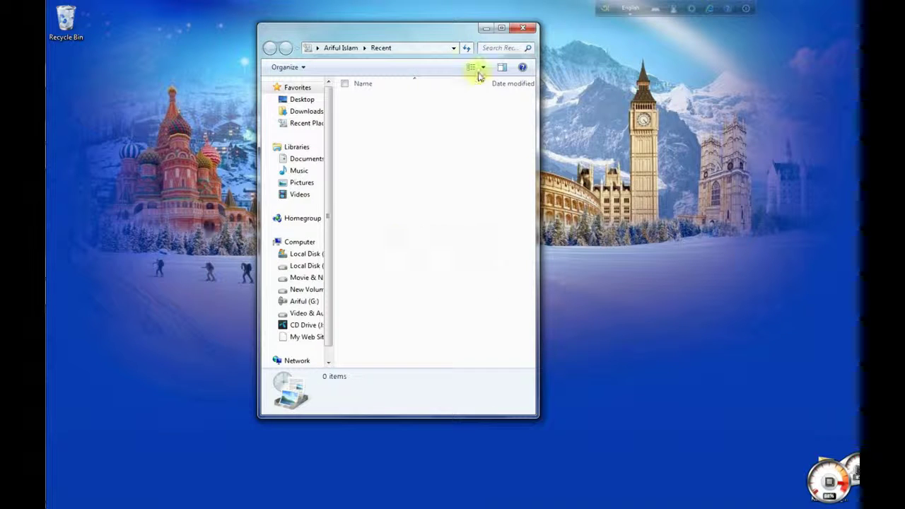
{"action": "left_click", "coordinate": [521, 30]}
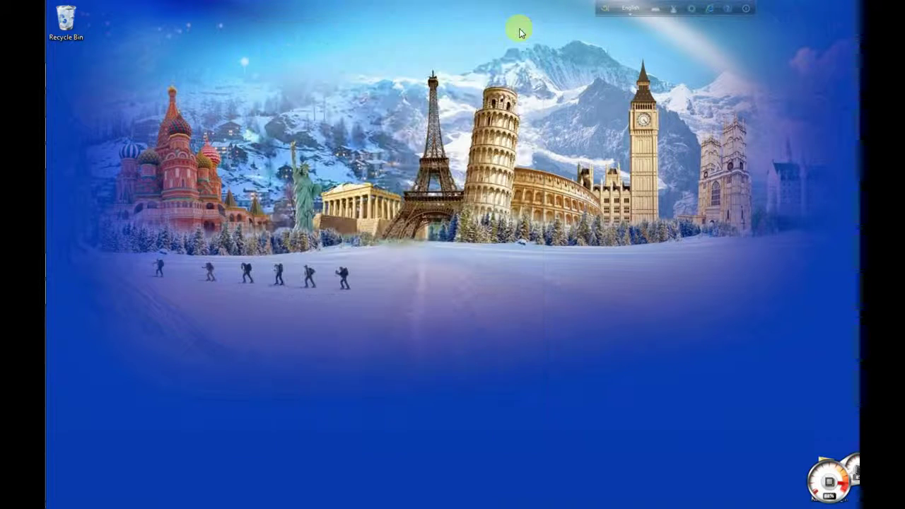
Open the Run dialog, move it away from the desktop corner, and run tree
{"action": "mouse_move", "coordinate": [57, 20]}
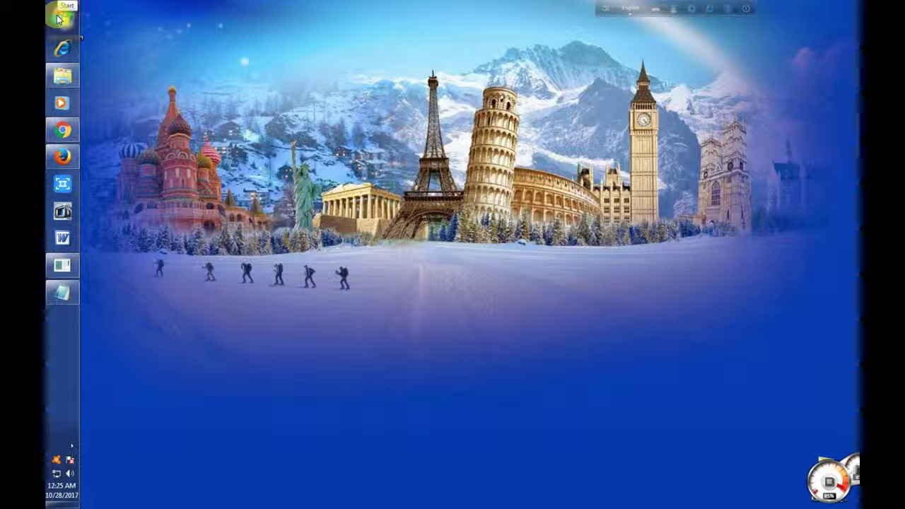
{"action": "left_click", "coordinate": [58, 19]}
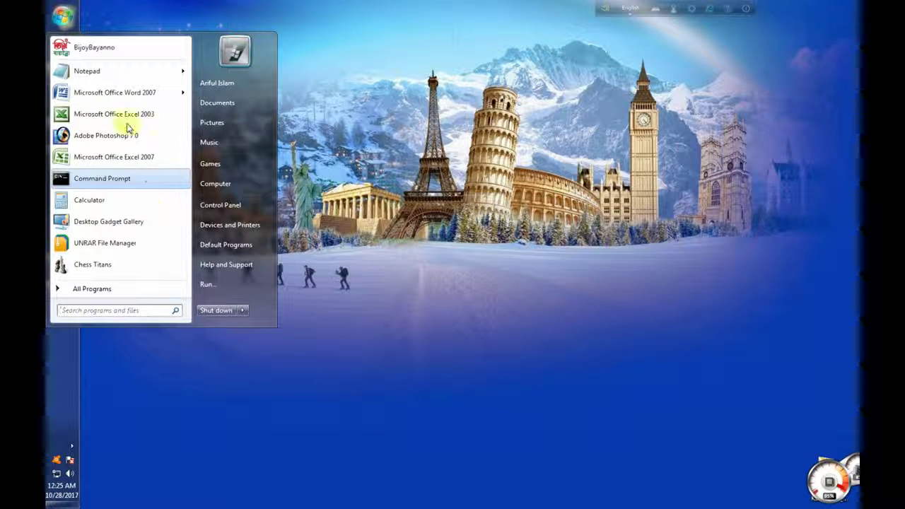
{"action": "left_click", "coordinate": [218, 286]}
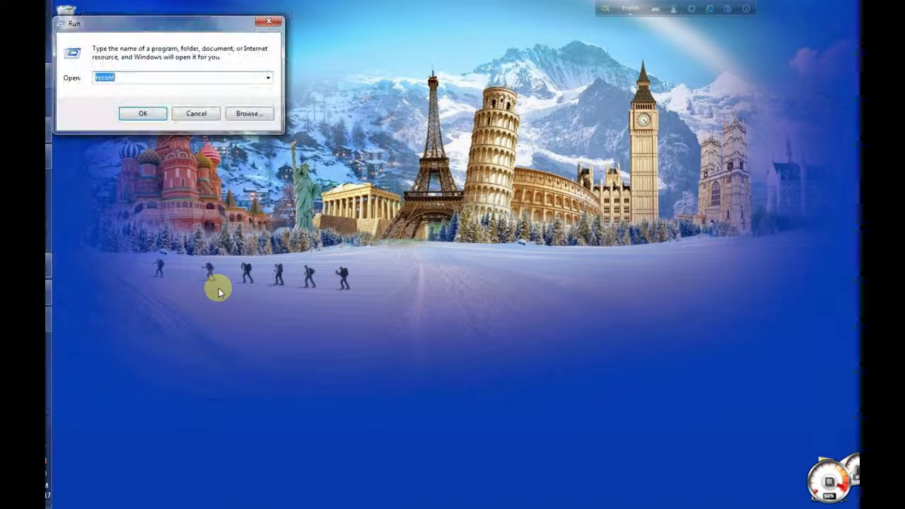
{"action": "left_click_drag", "start_coordinate": [180, 30], "coordinate": [232, 36]}
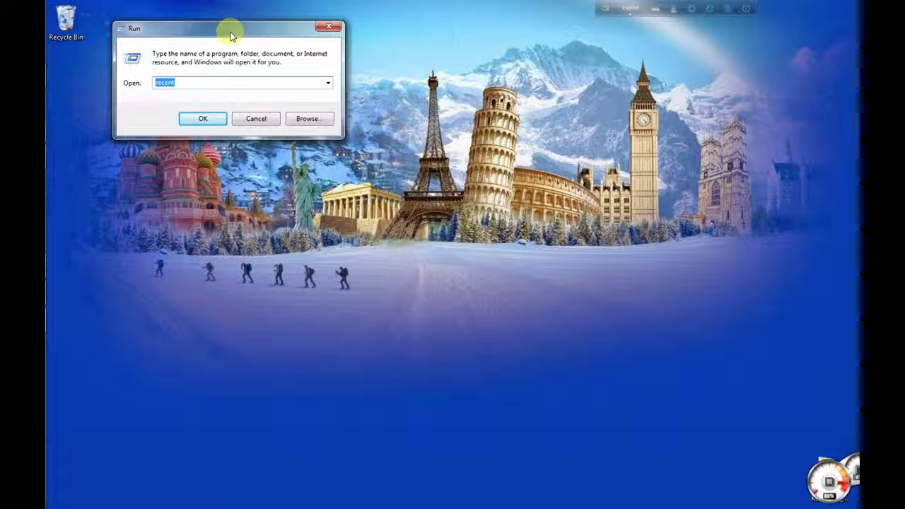
{"action": "type", "text": "t"}
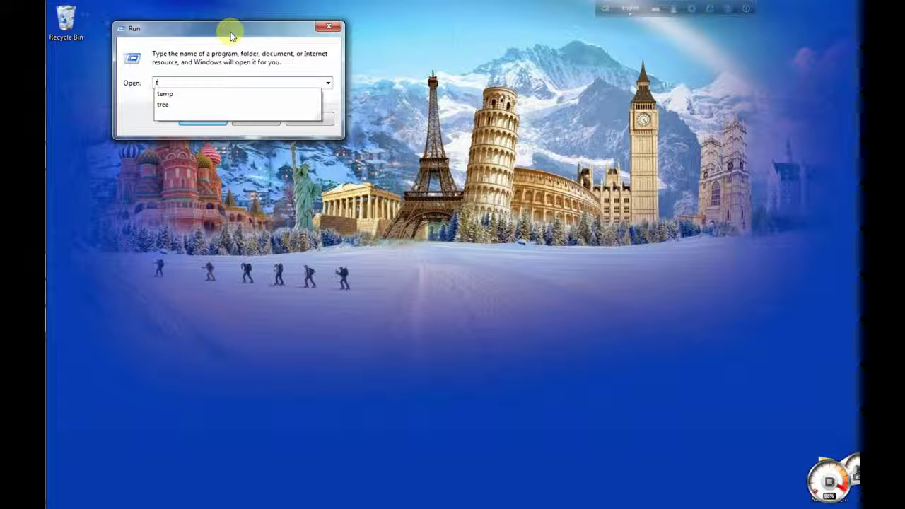
{"action": "type", "text": "ree"}
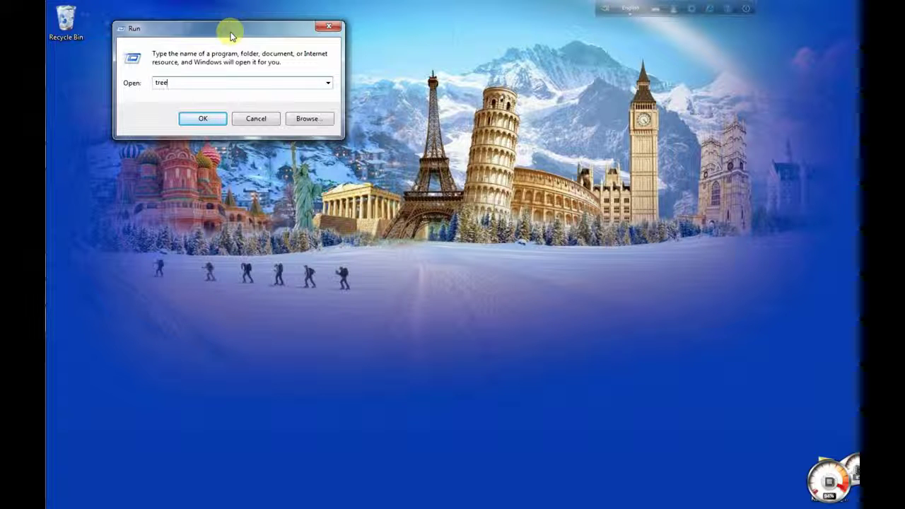
{"action": "left_click", "coordinate": [191, 118]}
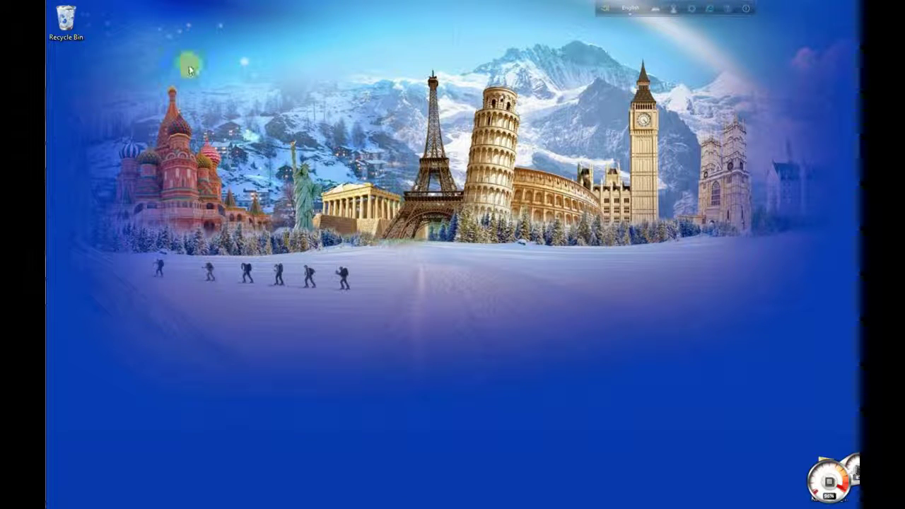
Reopen the Run dialog, shift it aside, run tree again, and refresh the desktop
{"action": "left_click", "coordinate": [61, 16]}
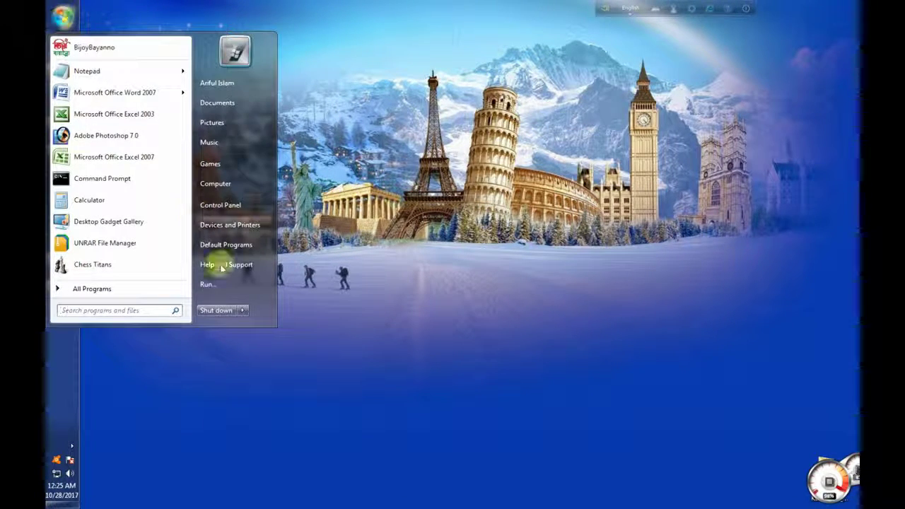
{"action": "left_click", "coordinate": [206, 284]}
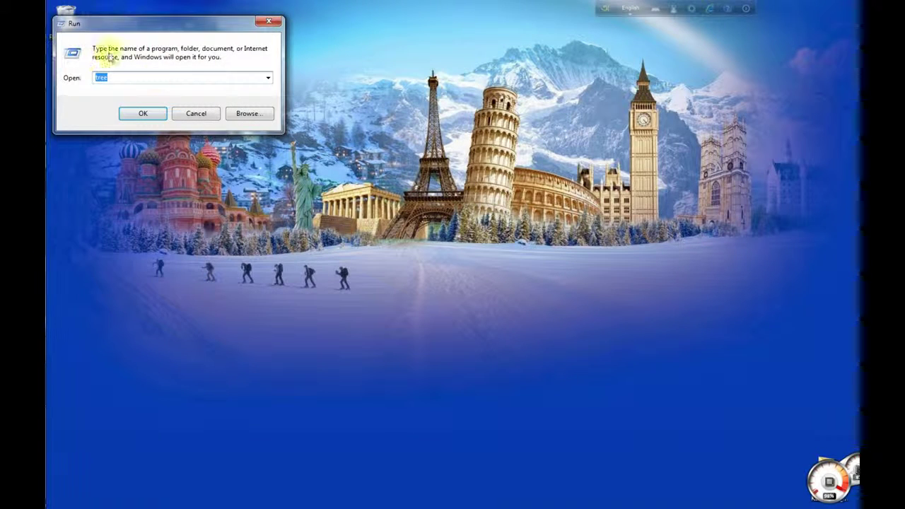
{"action": "left_click_drag", "start_coordinate": [139, 33], "coordinate": [301, 33]}
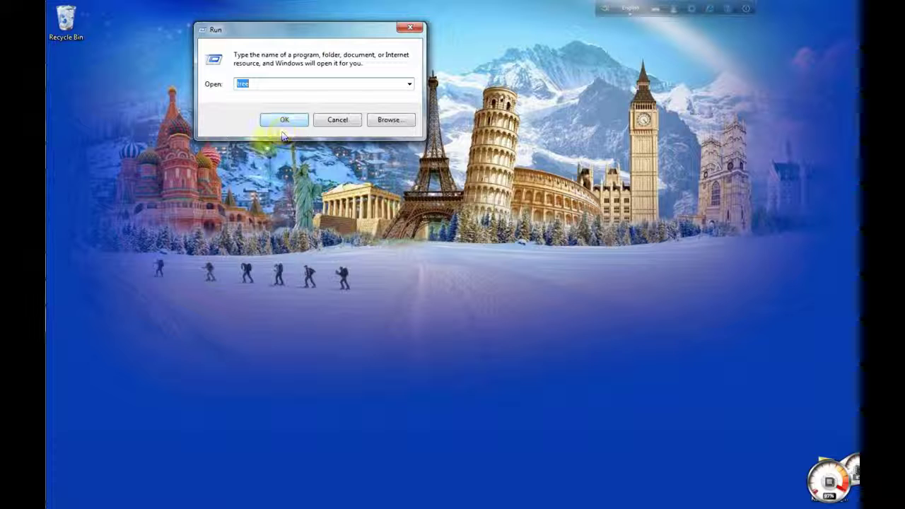
{"action": "left_click", "coordinate": [276, 118]}
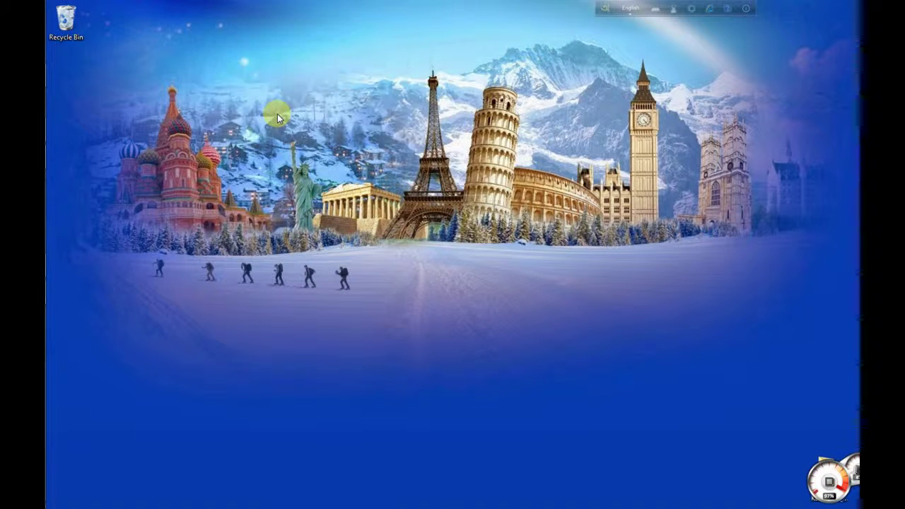
{"action": "right_click", "coordinate": [187, 25]}
{"action": "left_click", "coordinate": [217, 57]}
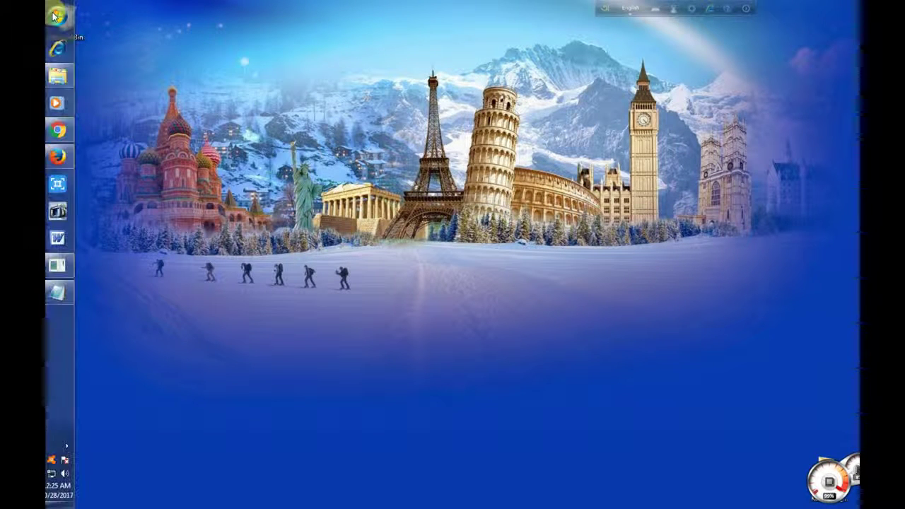
Run the tree command two more times from the Run dialog
{"action": "left_click", "coordinate": [62, 15]}
{"action": "left_click", "coordinate": [205, 284]}
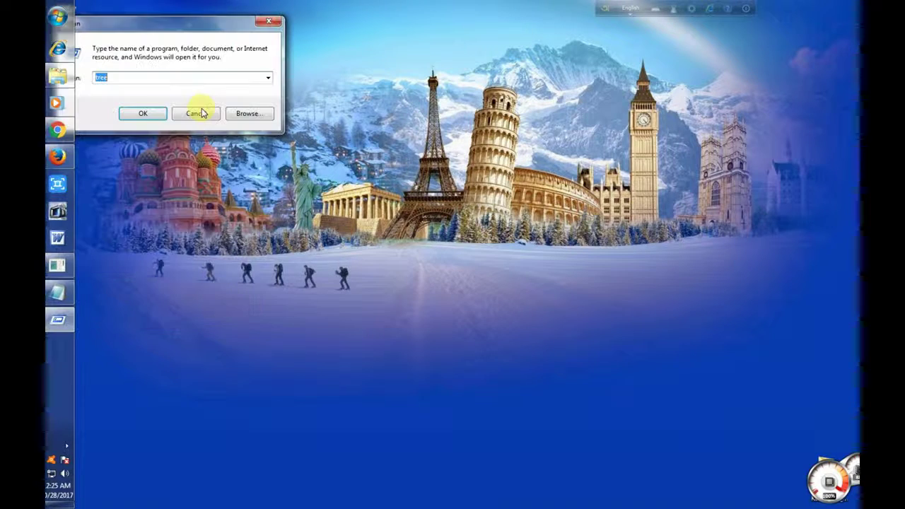
{"action": "left_click", "coordinate": [132, 111]}
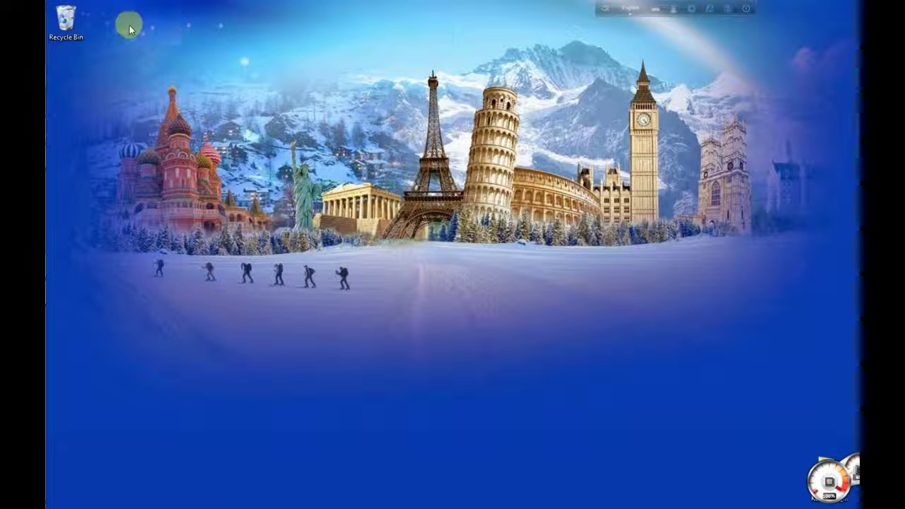
{"action": "left_click", "coordinate": [63, 16]}
{"action": "left_click", "coordinate": [215, 284]}
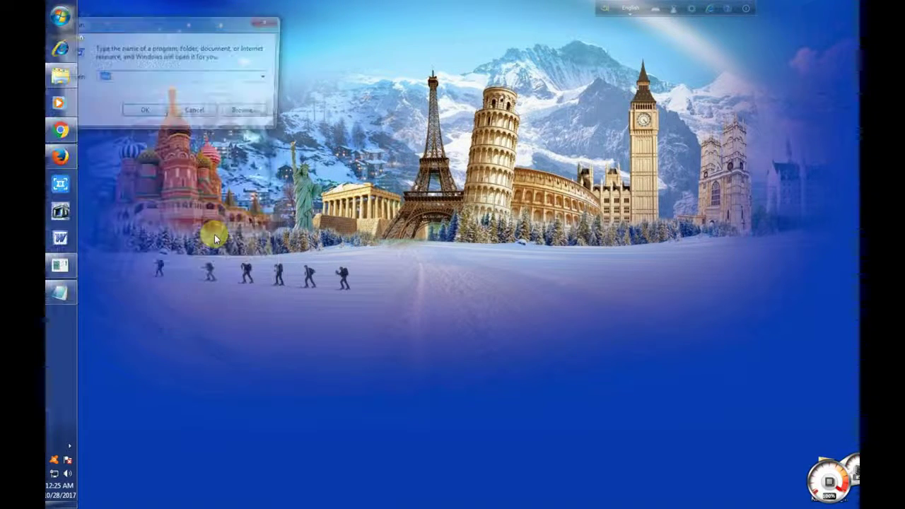
{"action": "left_click", "coordinate": [144, 115]}
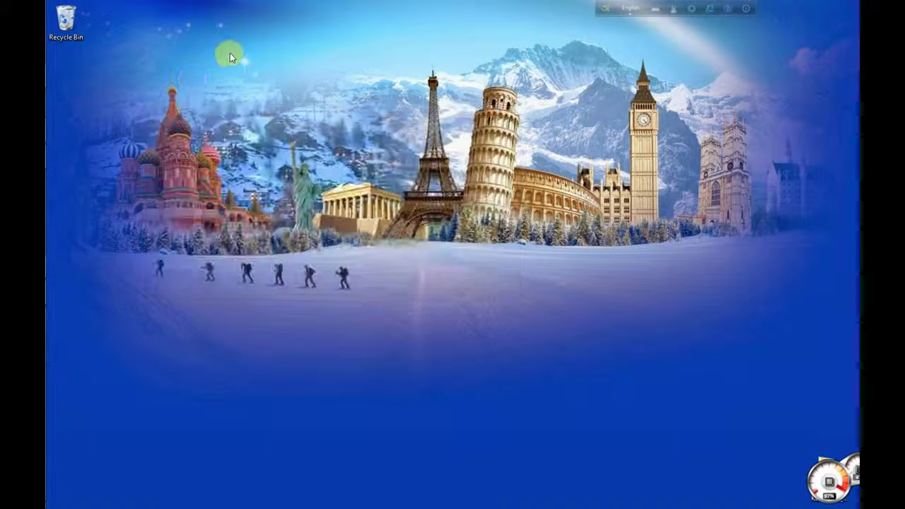
Refresh the desktop twice
{"action": "right_click", "coordinate": [230, 53]}
{"action": "left_click", "coordinate": [259, 86]}
{"action": "right_click", "coordinate": [190, 58]}
{"action": "left_click", "coordinate": [213, 89]}
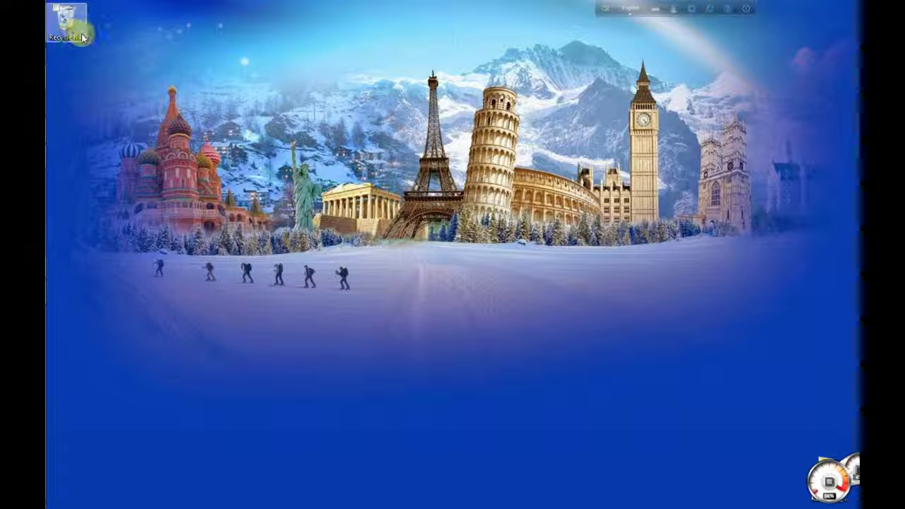
Empty the Recycle Bin, confirming the deletion and granting administrator permission for all current items
{"action": "right_click", "coordinate": [72, 23]}
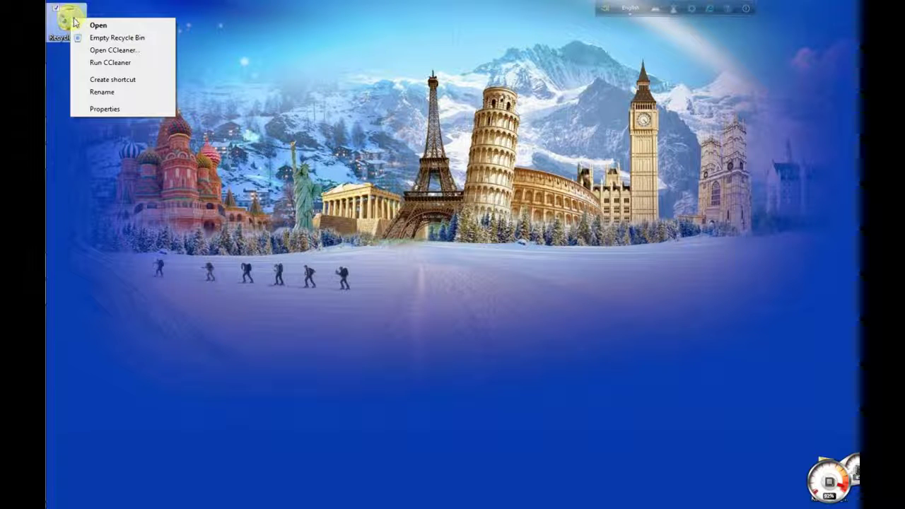
{"action": "right_click", "coordinate": [65, 16]}
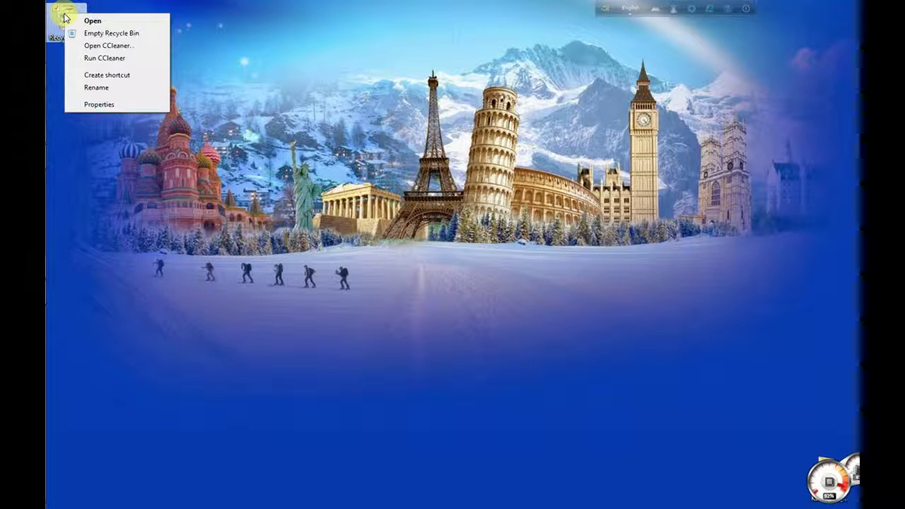
{"action": "left_click", "coordinate": [107, 34]}
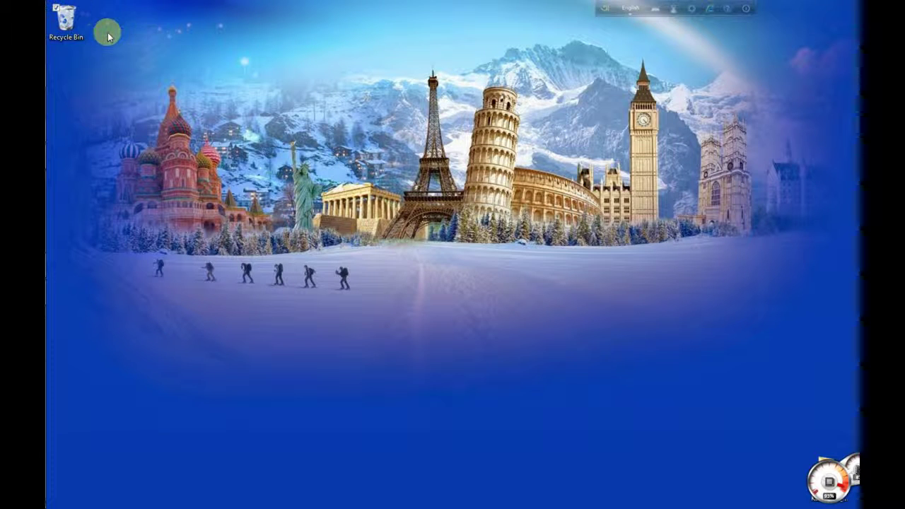
{"action": "left_click", "coordinate": [497, 269]}
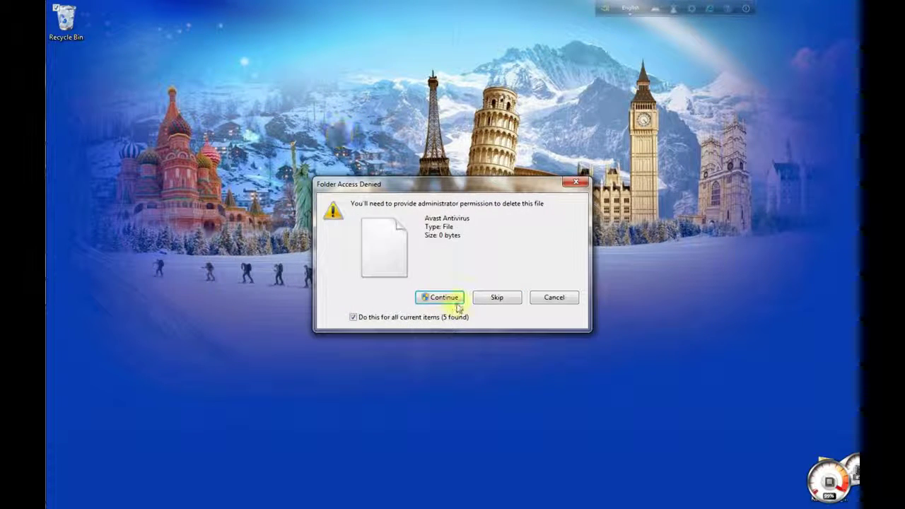
{"action": "left_click", "coordinate": [444, 298]}
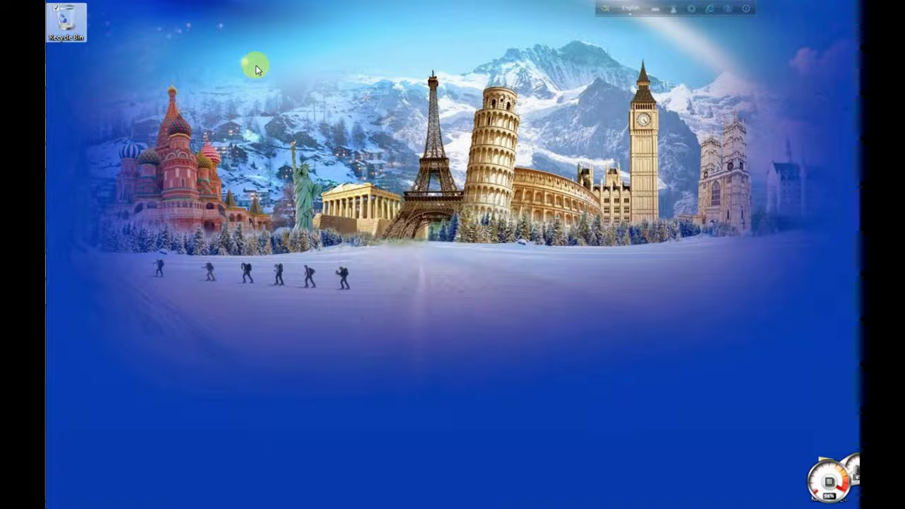
Refresh the desktop repeatedly, nine times in a row
{"action": "right_click", "coordinate": [225, 59]}
{"action": "left_click", "coordinate": [256, 89]}
{"action": "right_click", "coordinate": [239, 58]}
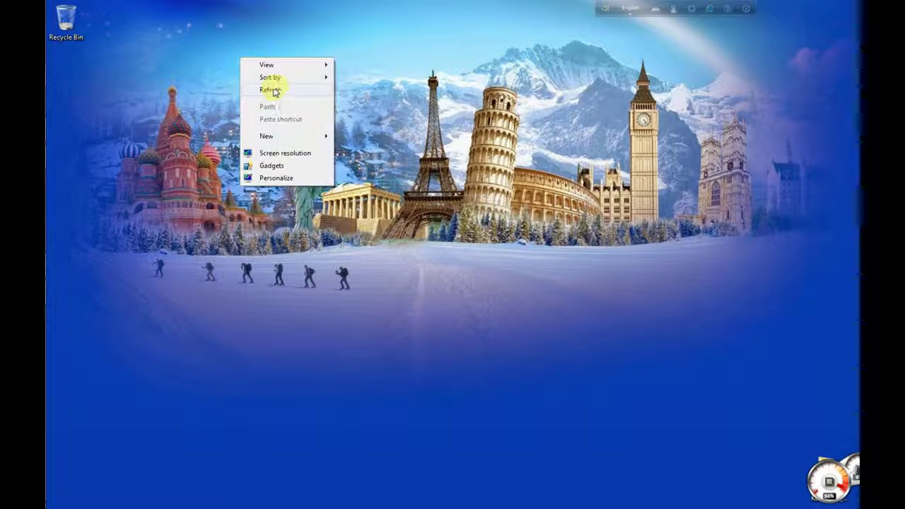
{"action": "left_click", "coordinate": [269, 89]}
{"action": "right_click", "coordinate": [226, 54]}
{"action": "left_click", "coordinate": [262, 90]}
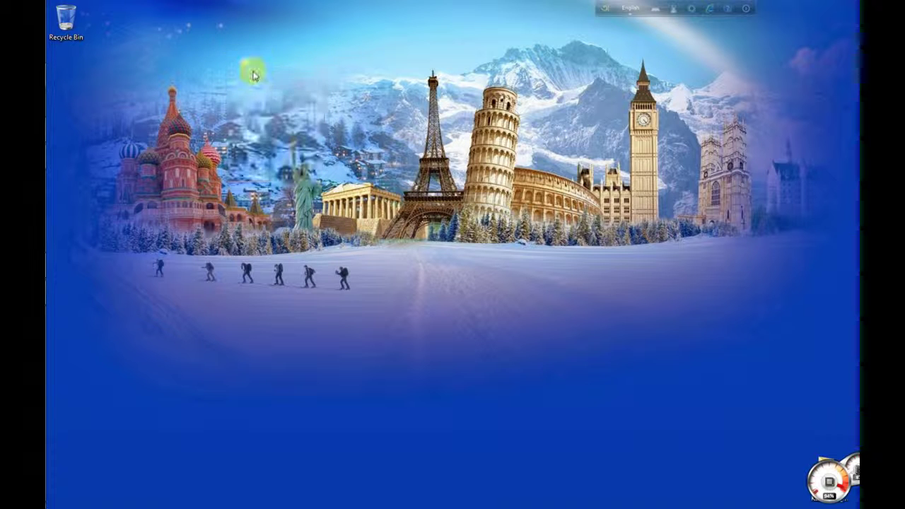
{"action": "right_click", "coordinate": [241, 62]}
{"action": "left_click", "coordinate": [285, 97]}
{"action": "right_click", "coordinate": [267, 58]}
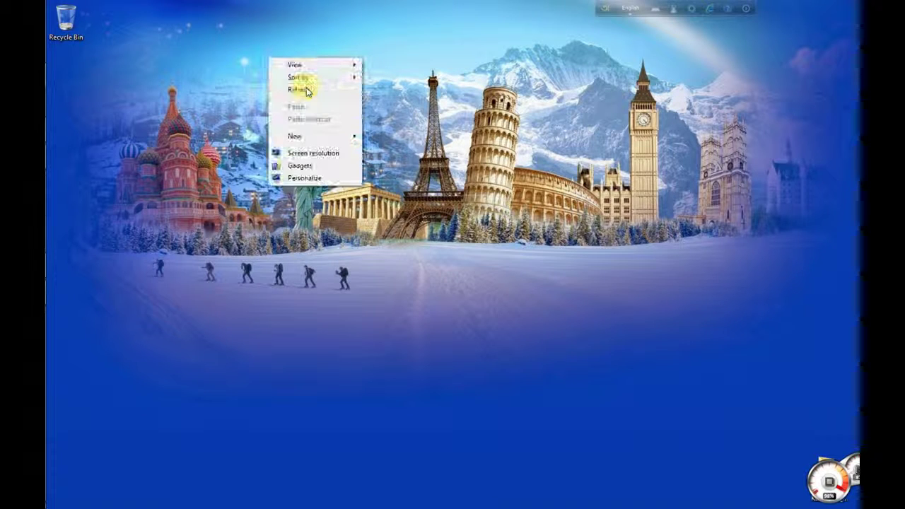
{"action": "left_click", "coordinate": [306, 91]}
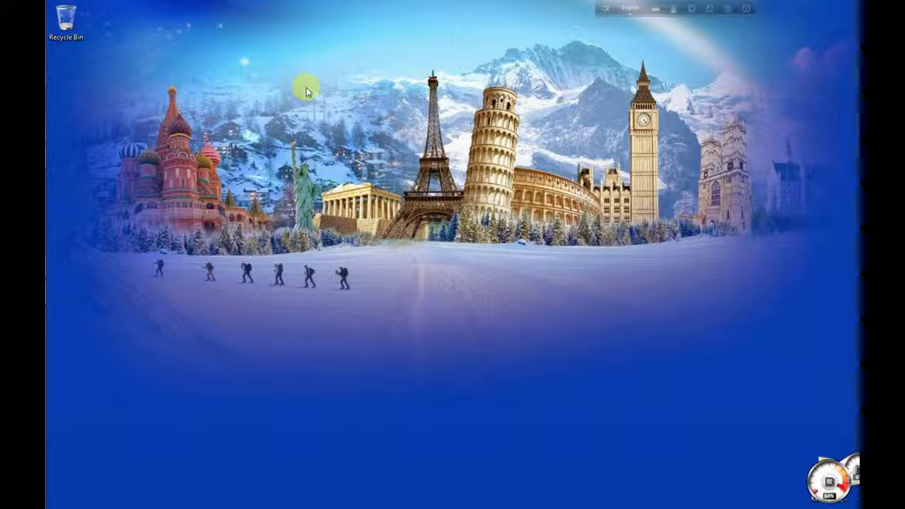
{"action": "right_click", "coordinate": [295, 83]}
{"action": "left_click", "coordinate": [334, 115]}
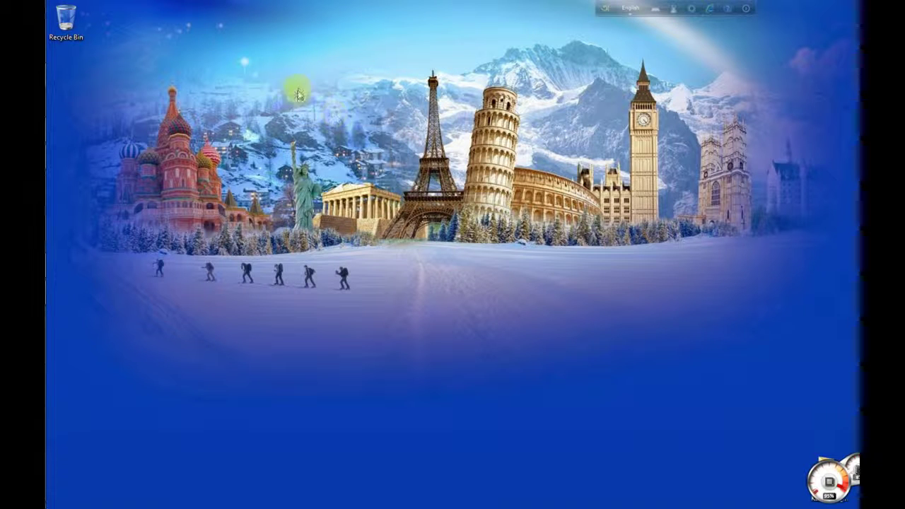
{"action": "right_click", "coordinate": [292, 84]}
{"action": "left_click", "coordinate": [328, 119]}
{"action": "right_click", "coordinate": [268, 52]}
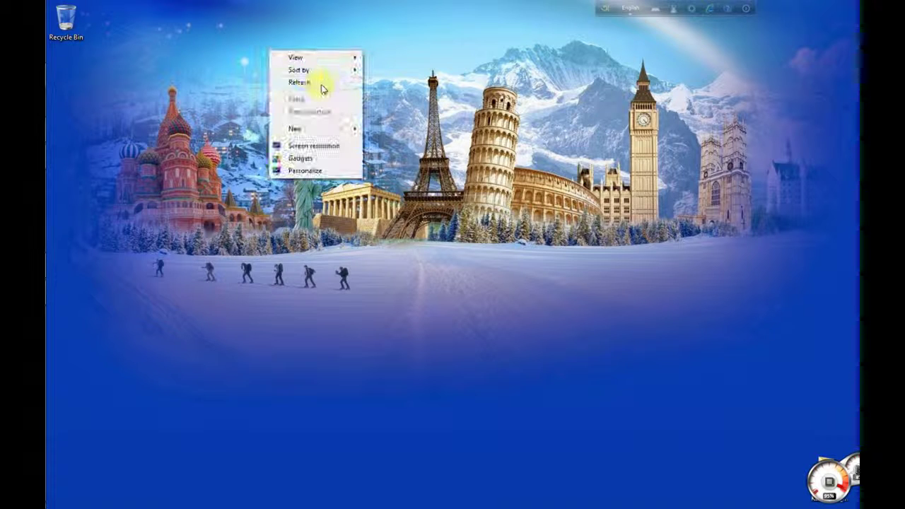
{"action": "left_click", "coordinate": [319, 84]}
{"action": "right_click", "coordinate": [297, 51]}
{"action": "left_click", "coordinate": [327, 84]}
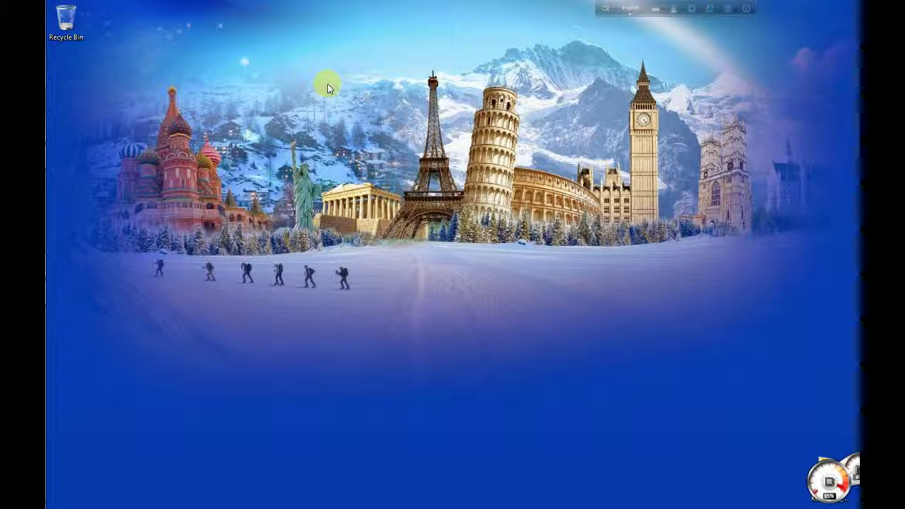